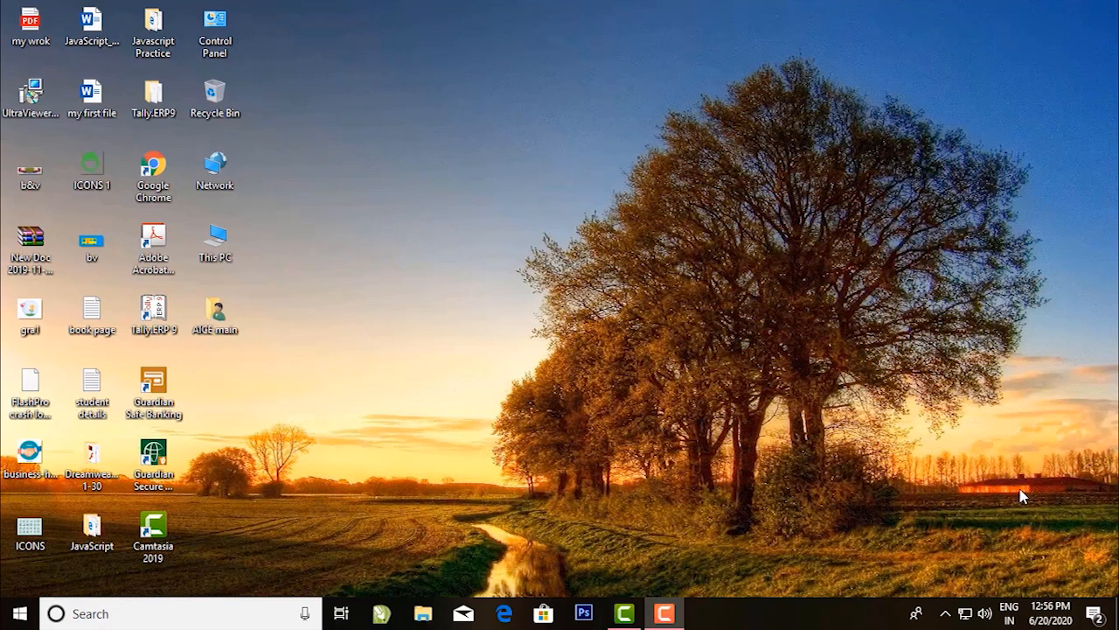
pyautogui.rightClick(553, 151)
pyautogui.click(599, 196)
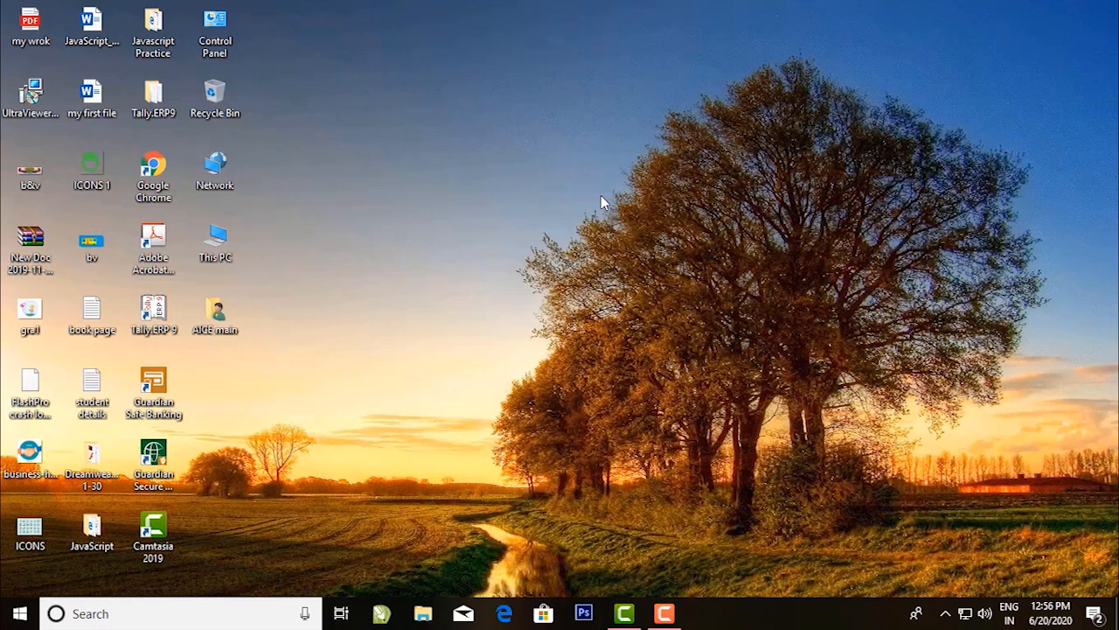
pyautogui.rightClick(574, 190)
pyautogui.click(614, 239)
# Launch Excel through the Windows Run dialog using the command excel.
pyautogui.press('super+r')
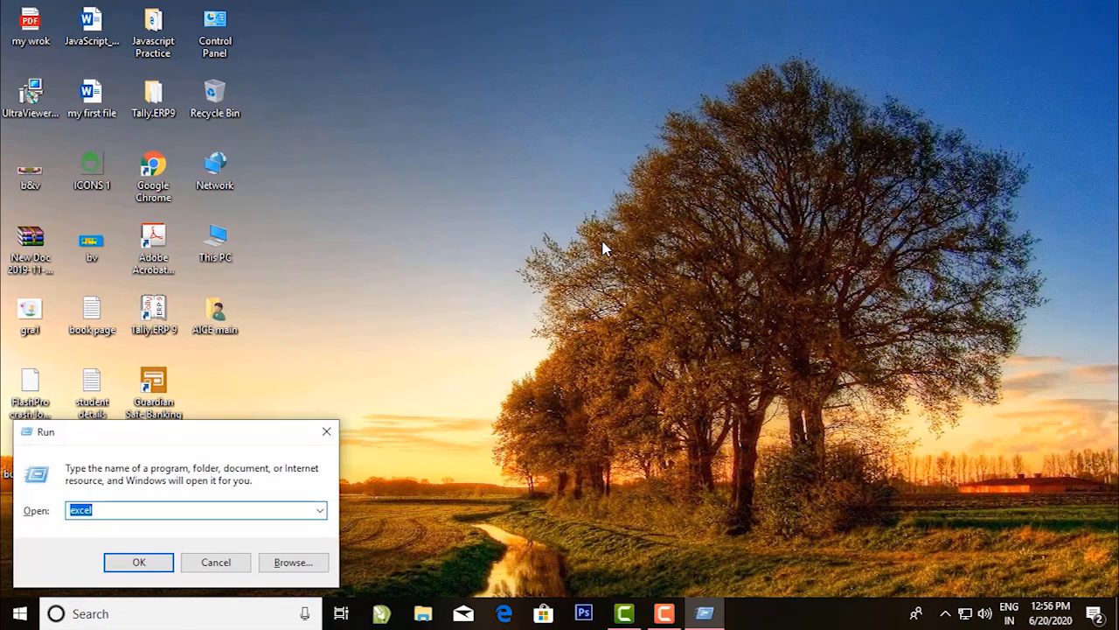
pyautogui.moveTo(232, 436); pyautogui.dragTo(687, 217)
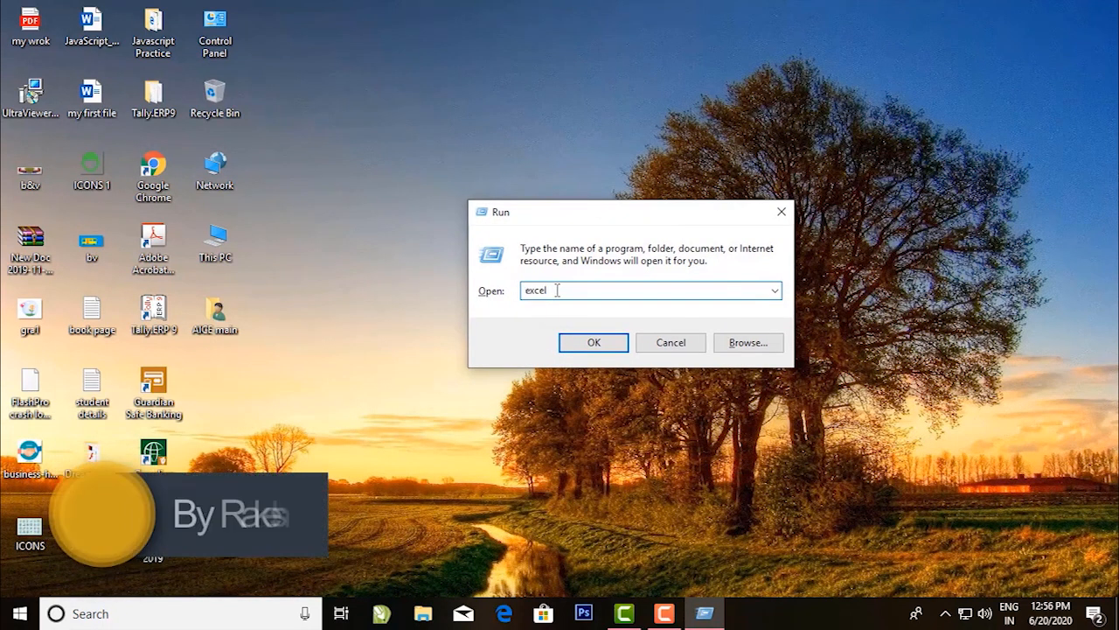
pyautogui.write('exc')
pyautogui.press('BackSpace')
pyautogui.press('BackSpace')
pyautogui.press('BackSpace')
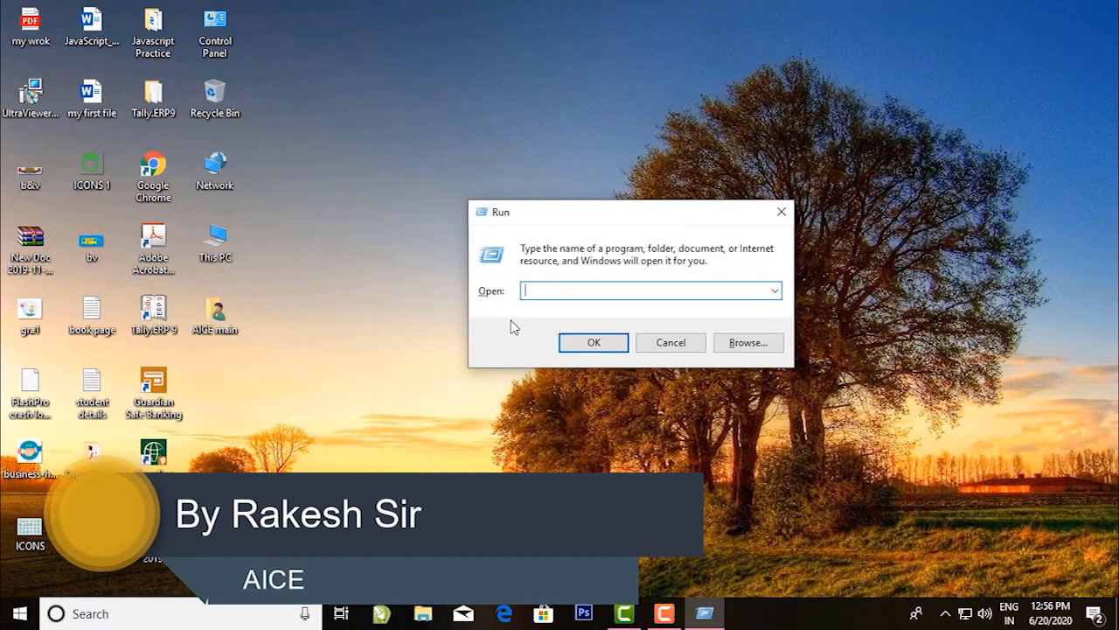
pyautogui.write('exce')
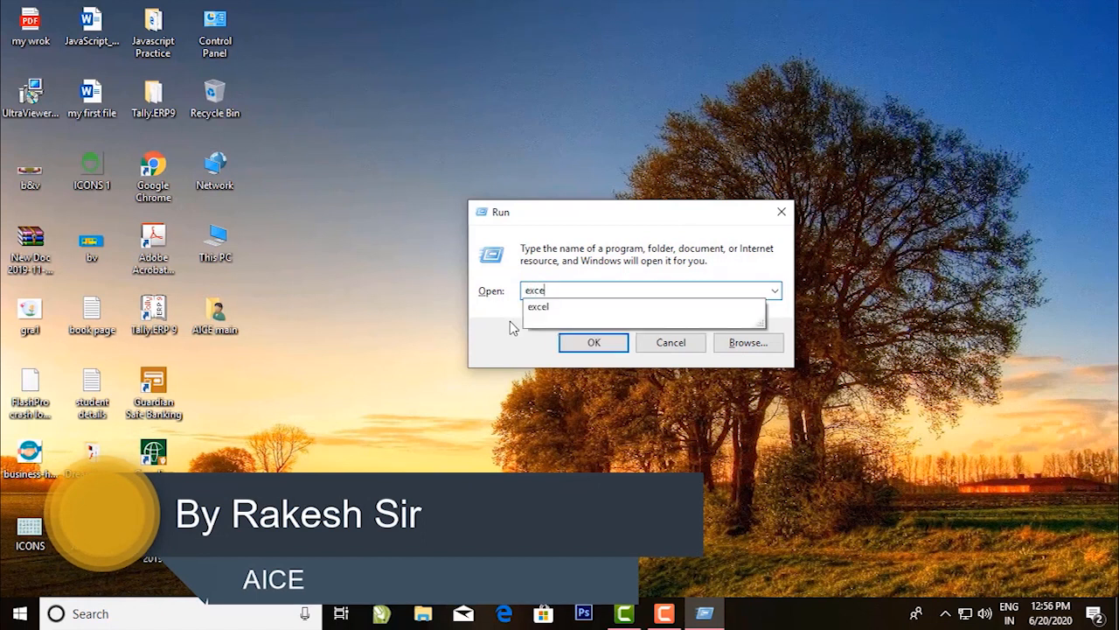
pyautogui.write('l')
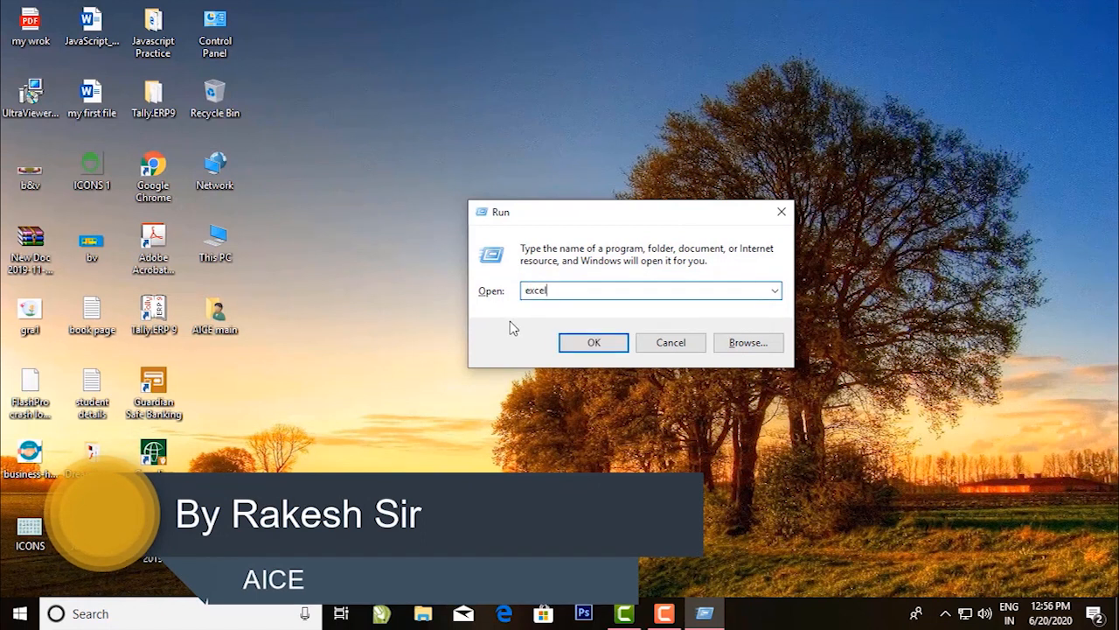
pyautogui.click(600, 346)
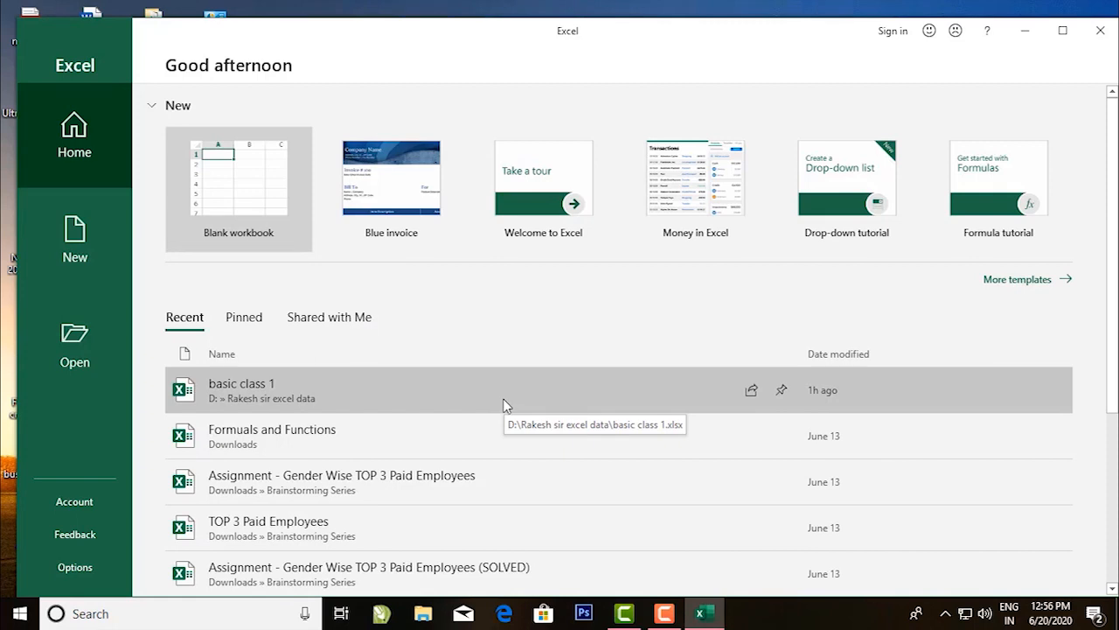
# Maximize the Excel window and create a blank workbook.
pyautogui.click(1060, 36)
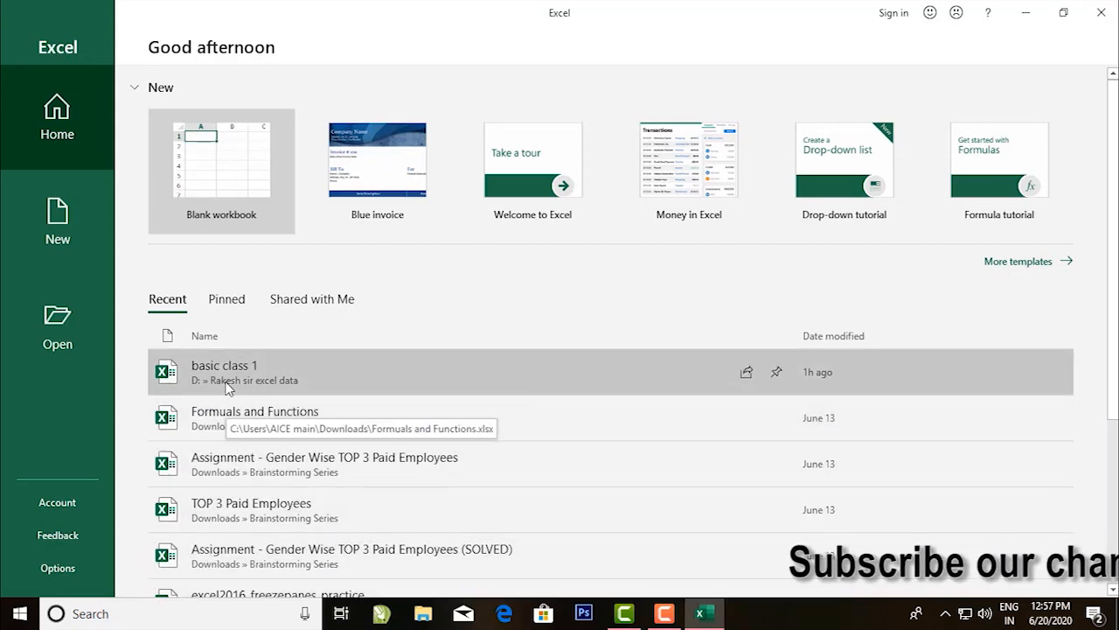
pyautogui.click(234, 168)
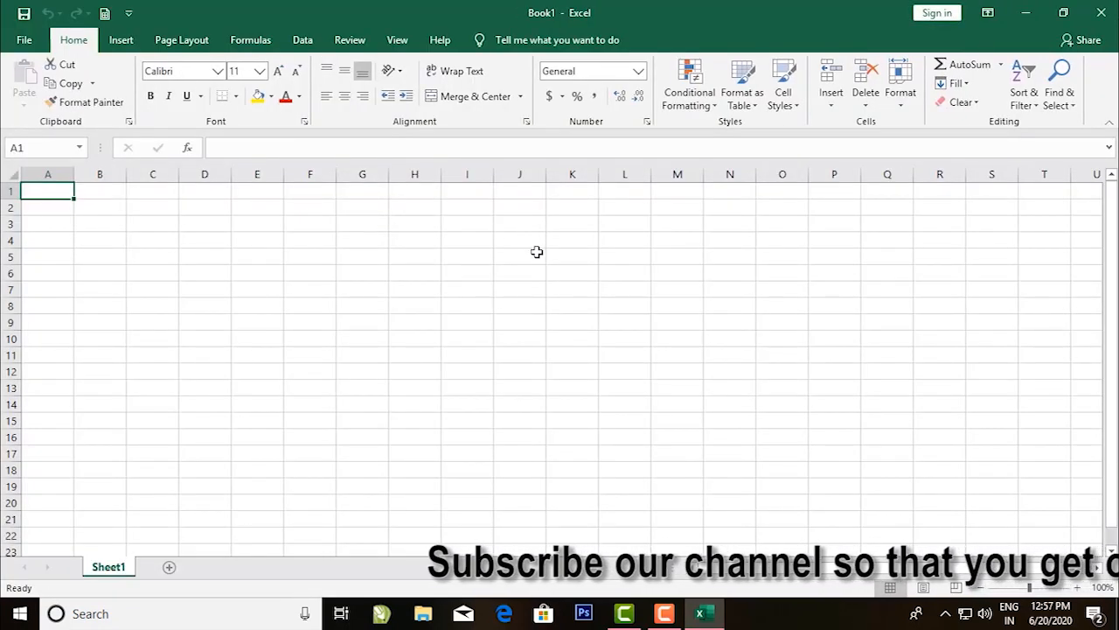
pyautogui.click(535, 254)
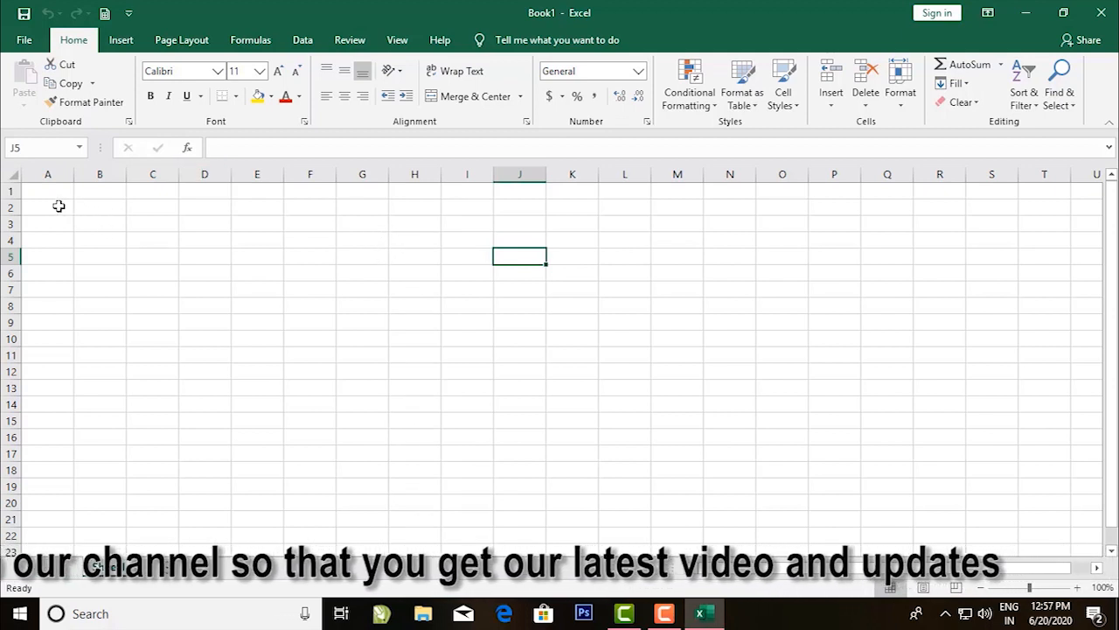
# Enter the numbers 1, 2, 3, 4 and 5 one below another in cells A2 to A6.
pyautogui.click(58, 204)
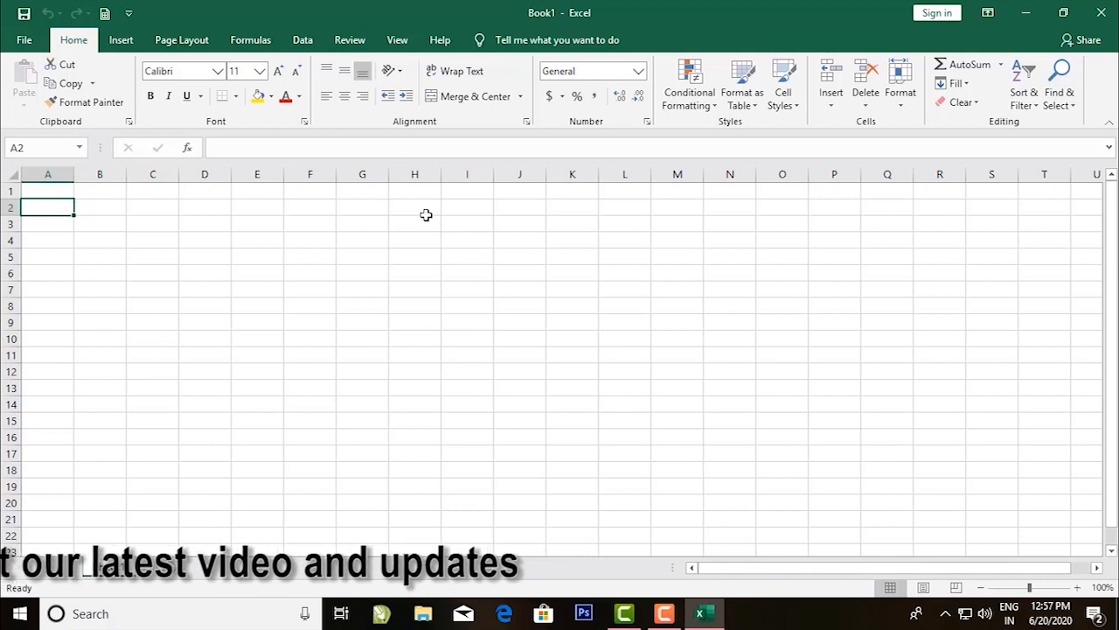
pyautogui.write('1')
pyautogui.press('Return')
pyautogui.write('2')
pyautogui.press('Return')
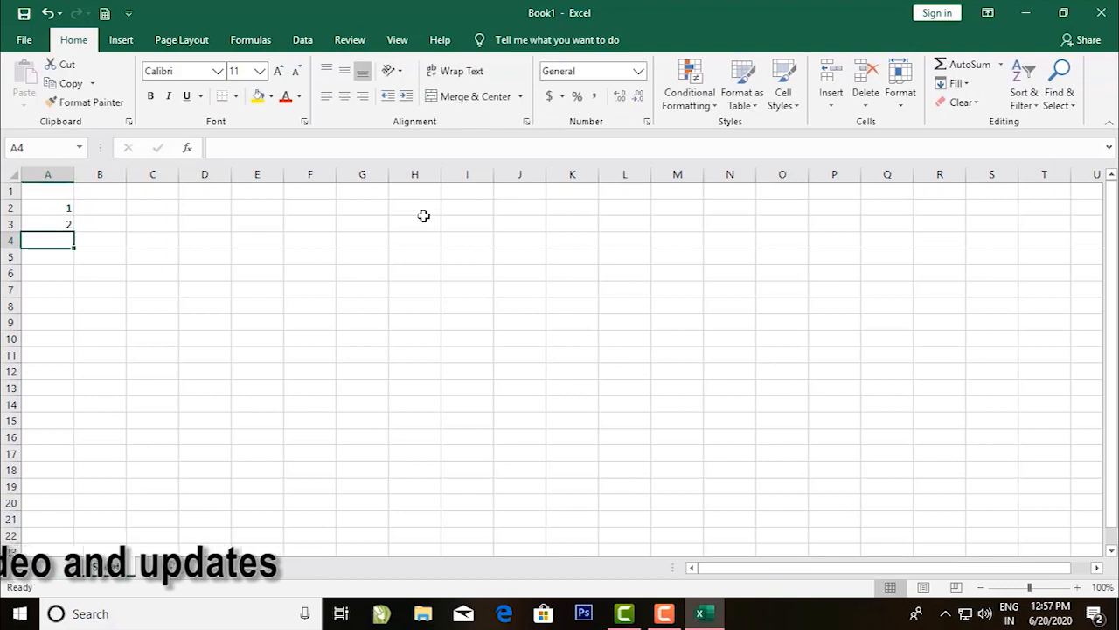
pyautogui.write('3')
pyautogui.press('Return')
pyautogui.write('4')
pyautogui.press('Return')
pyautogui.write('5')
pyautogui.press('Return')
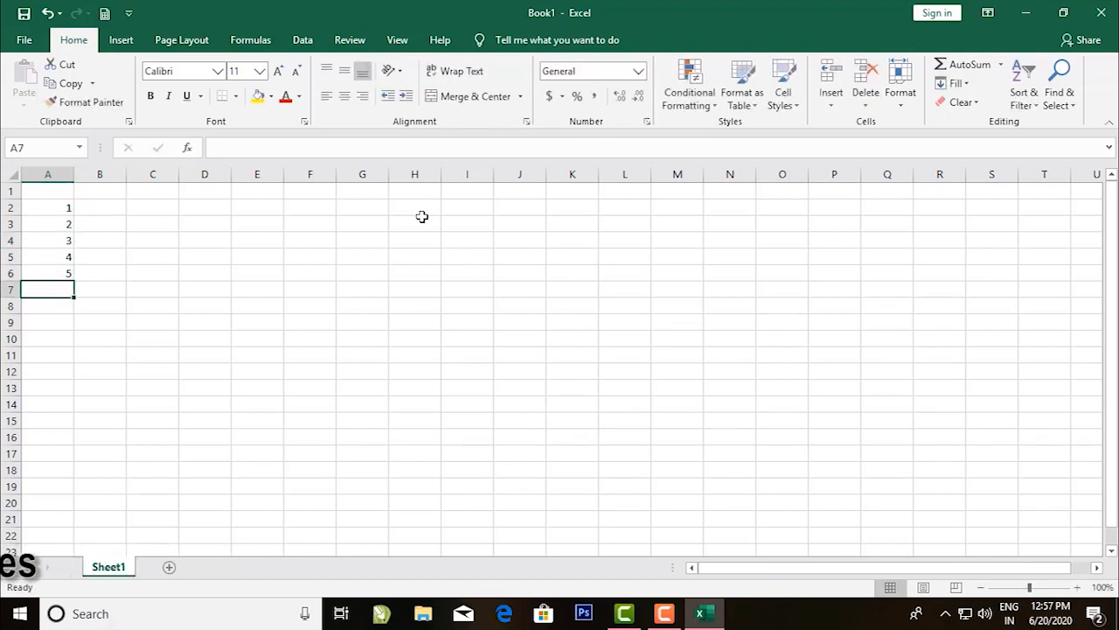
# Enter the starting values 1 and 2 in cells C2 and C3.
pyautogui.press('Right')
pyautogui.press('Up')
pyautogui.press('Up')
pyautogui.press('Up')
pyautogui.press('Up')
pyautogui.press('Up')
pyautogui.press('Right')
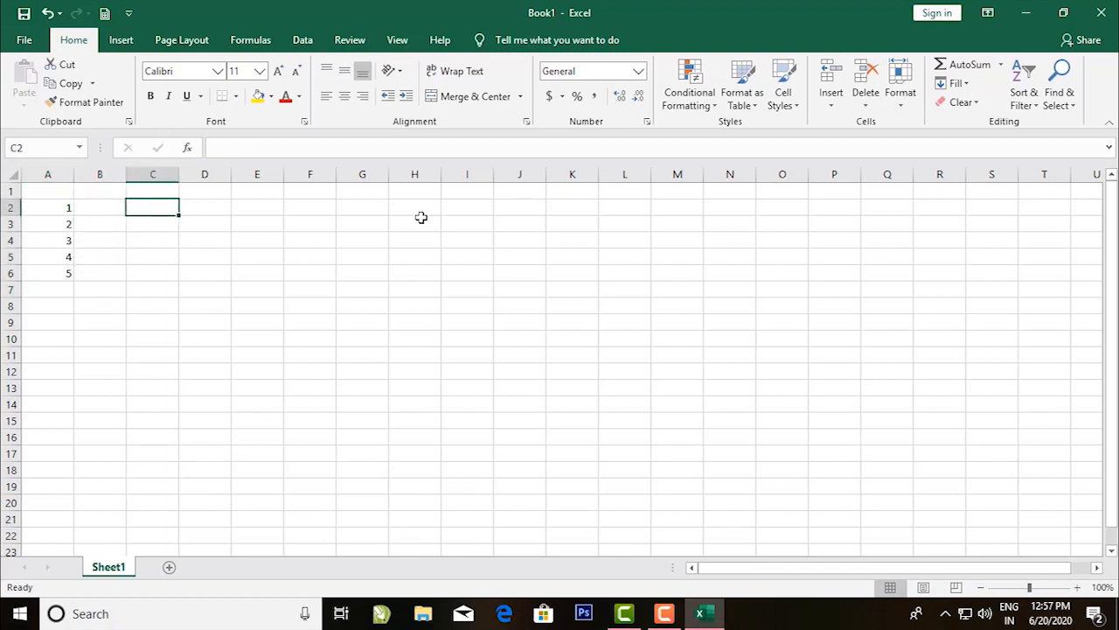
pyautogui.write('1')
pyautogui.press('Return')
pyautogui.write('2')
pyautogui.press('Return')
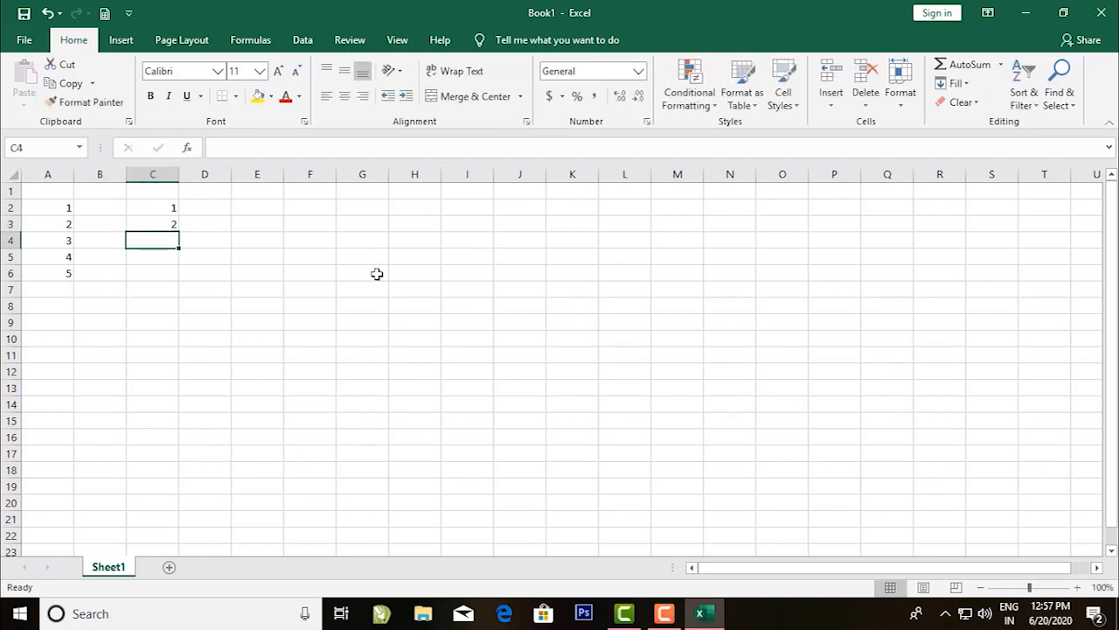
# Extend the number series in C2:C3 down to cell C21 with AutoFill, reaching 20.
pyautogui.click(147, 209)
pyautogui.moveTo(147, 209); pyautogui.dragTo(145, 218)
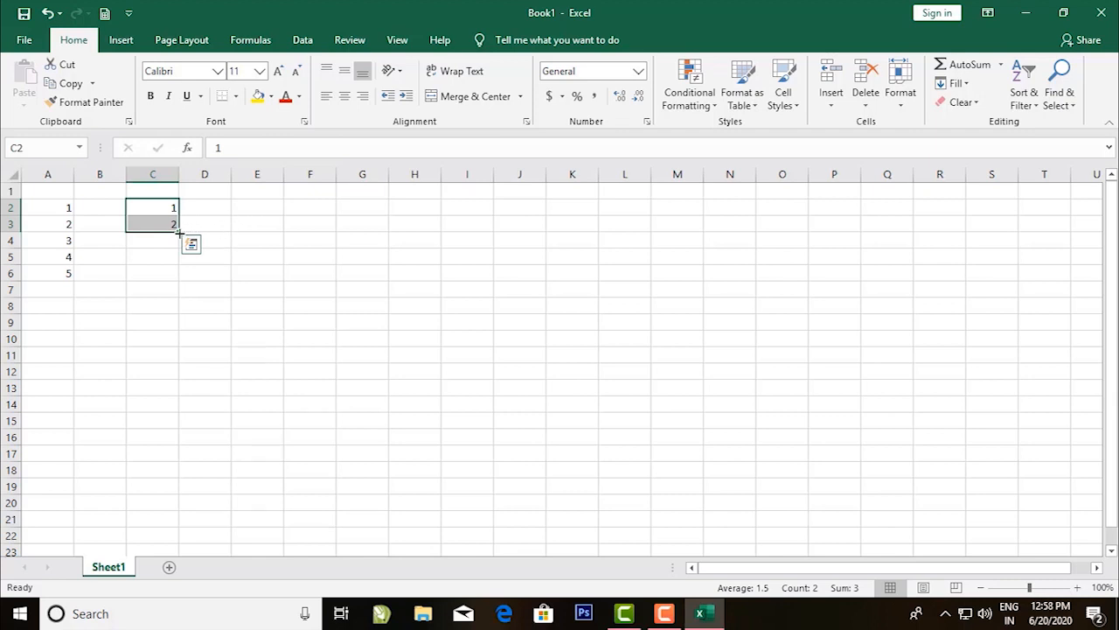
pyautogui.moveTo(178, 231); pyautogui.dragTo(179, 248)
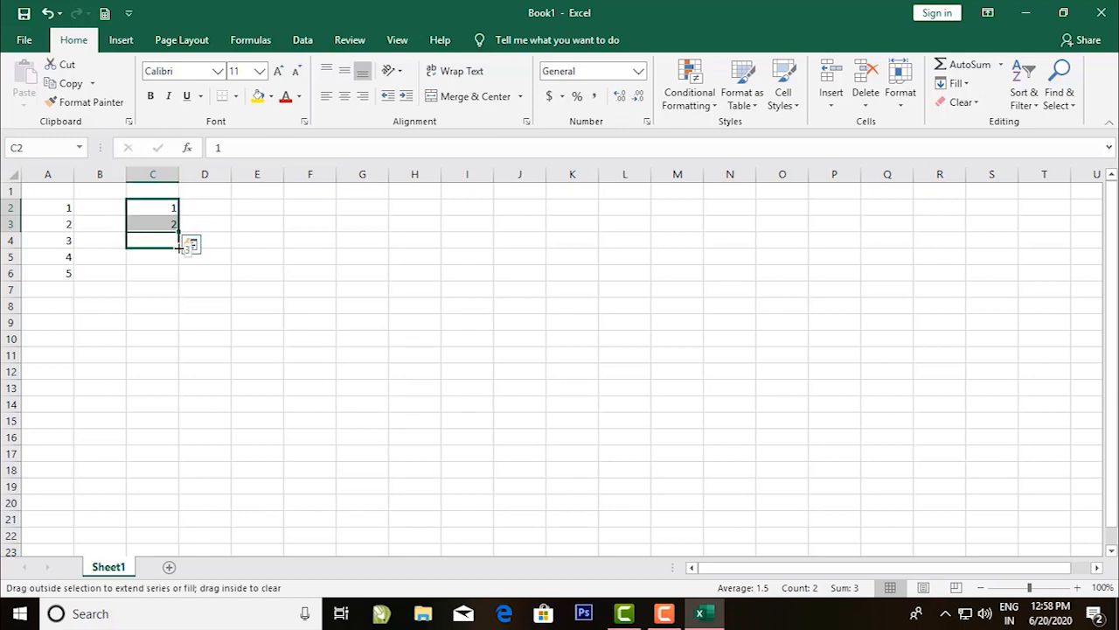
pyautogui.moveTo(178, 250); pyautogui.dragTo(173, 529)
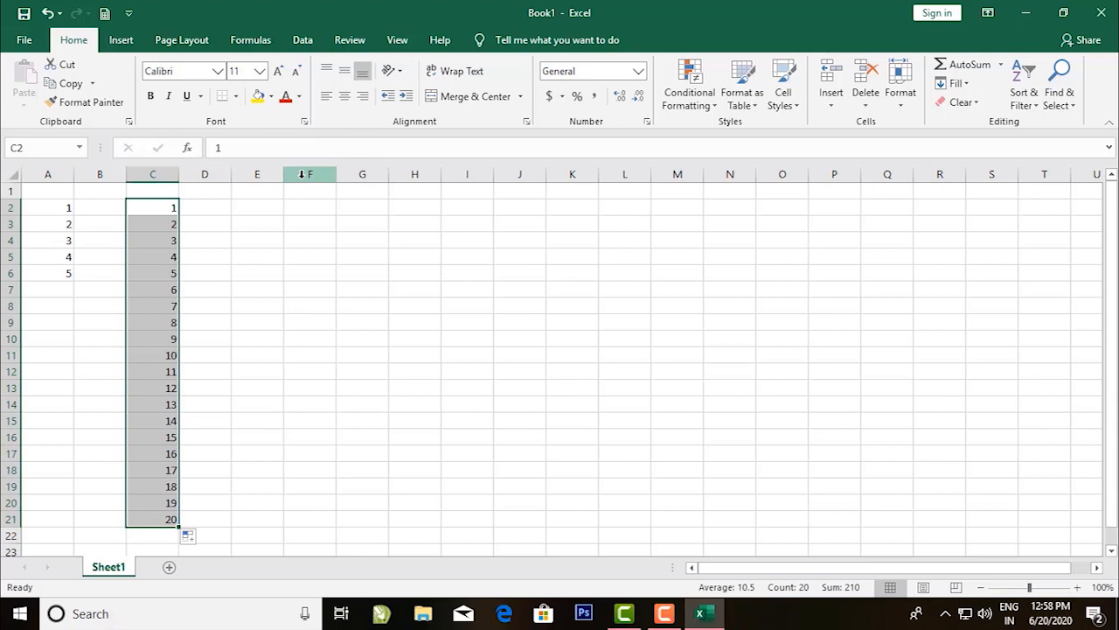
# Enter 5 and 10 in cells E2 and E3 and AutoFill the series down to E10, reaching 45.
pyautogui.click(249, 211)
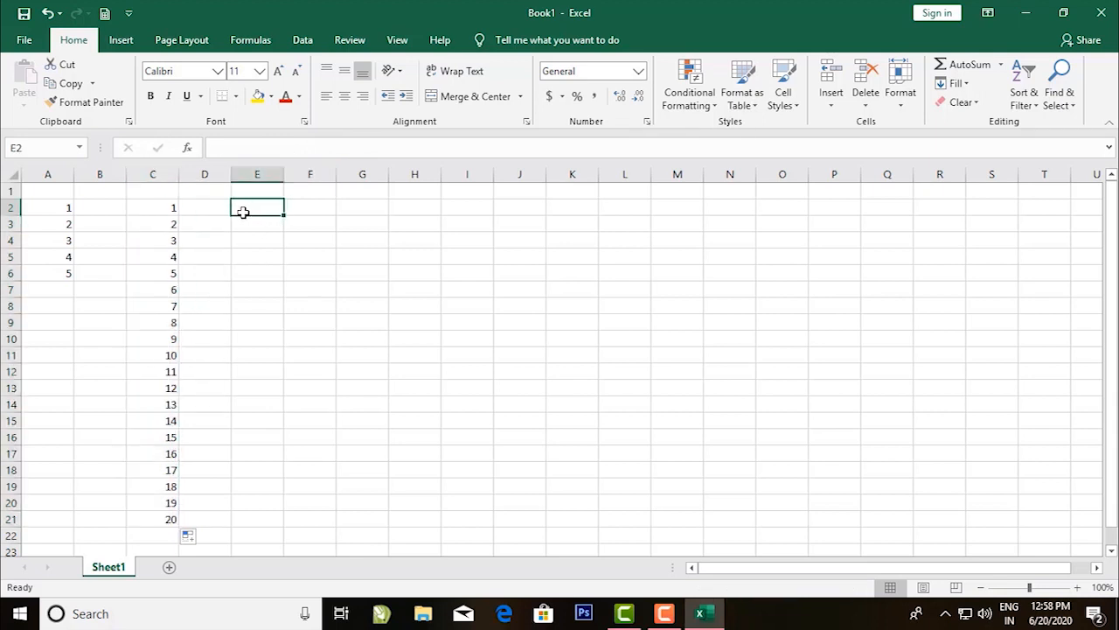
pyautogui.write('5')
pyautogui.press('Return')
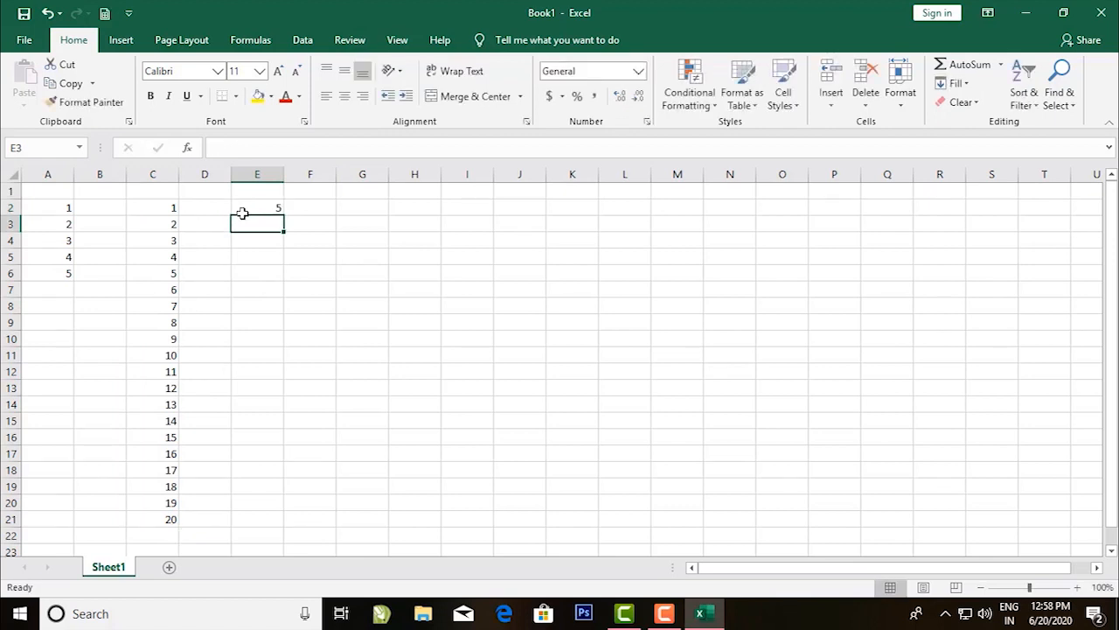
pyautogui.write('10')
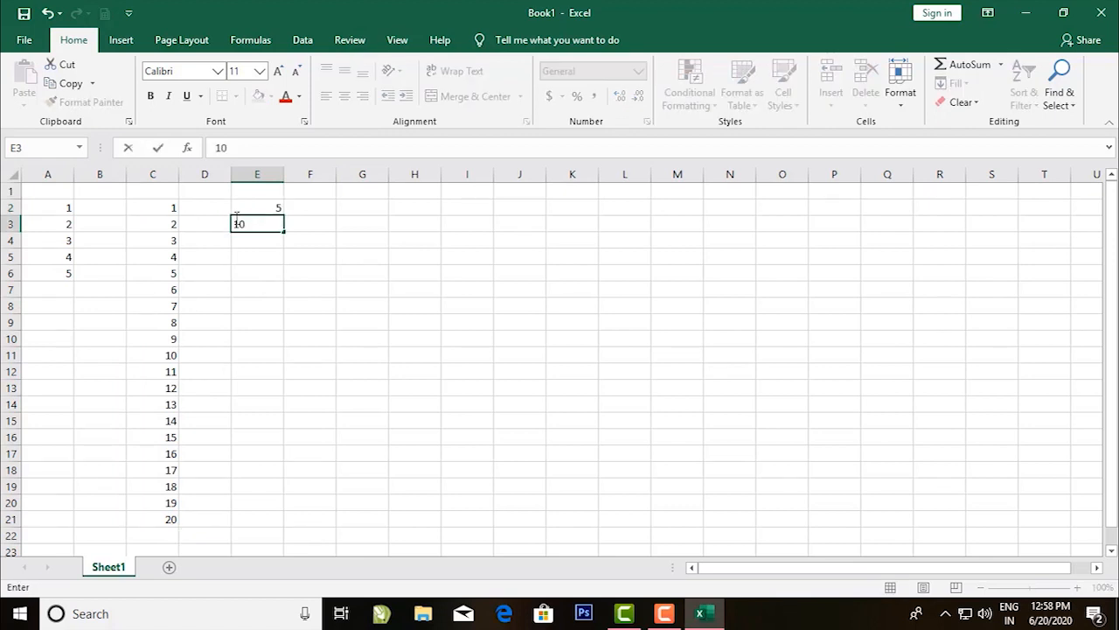
pyautogui.click(251, 207)
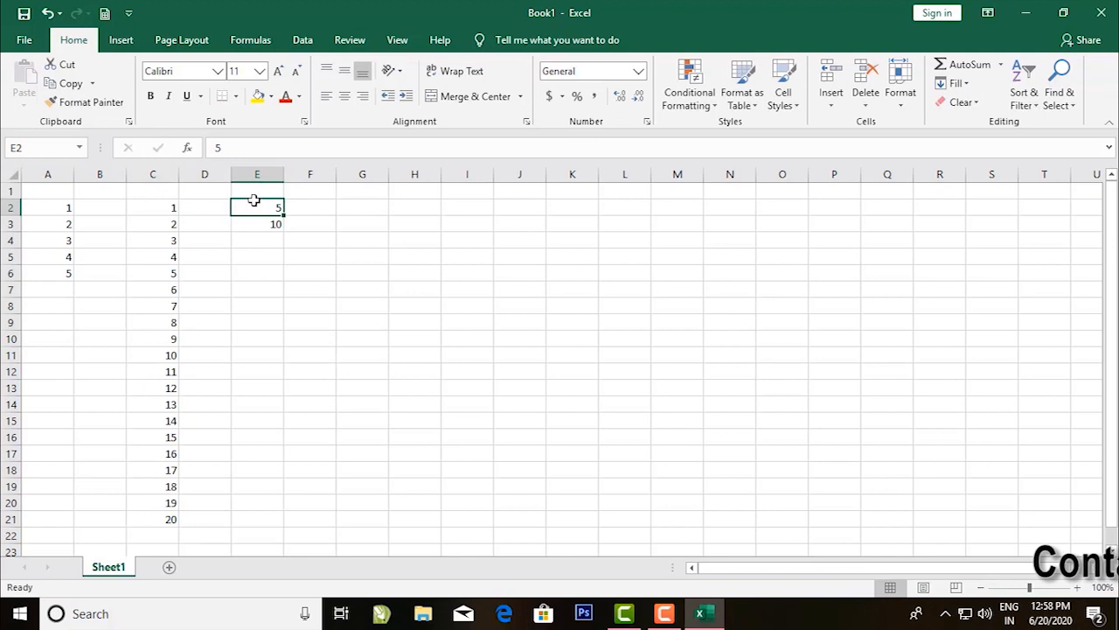
pyautogui.moveTo(254, 207); pyautogui.dragTo(278, 343)
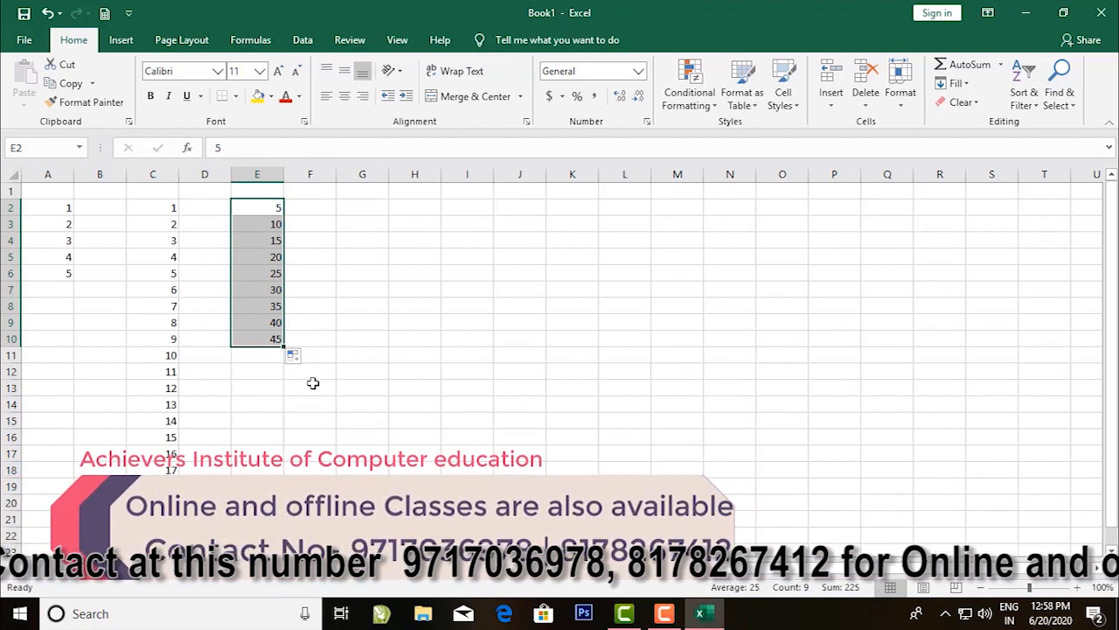
# Enter 100 and 95 in cells E12 and E13 and AutoFill the descending series down to E19, reaching 65.
pyautogui.click(250, 373)
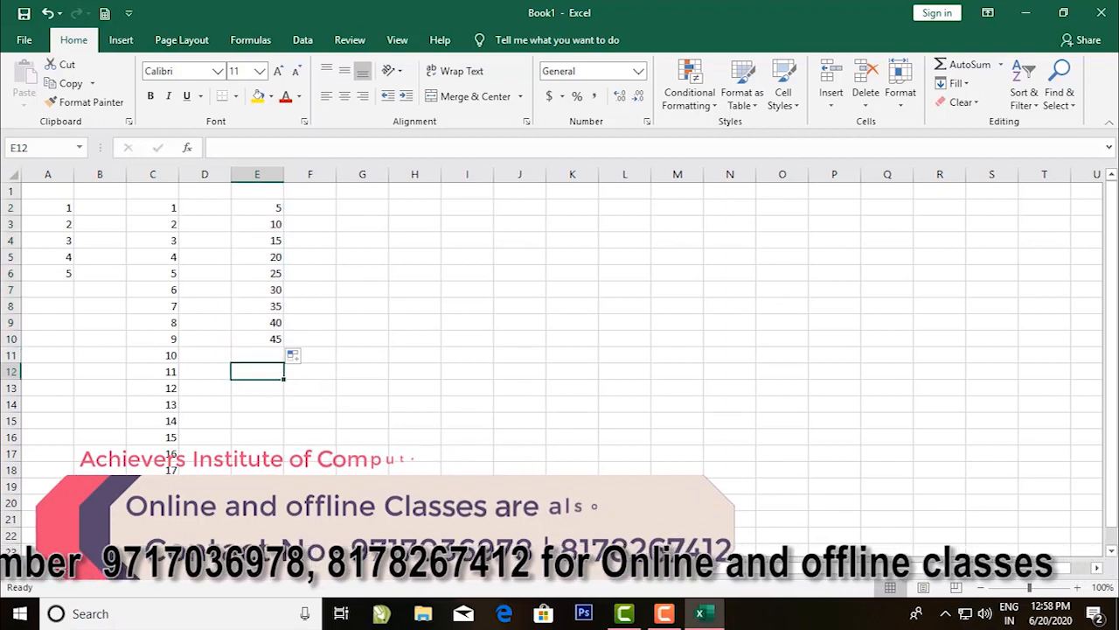
pyautogui.write('100')
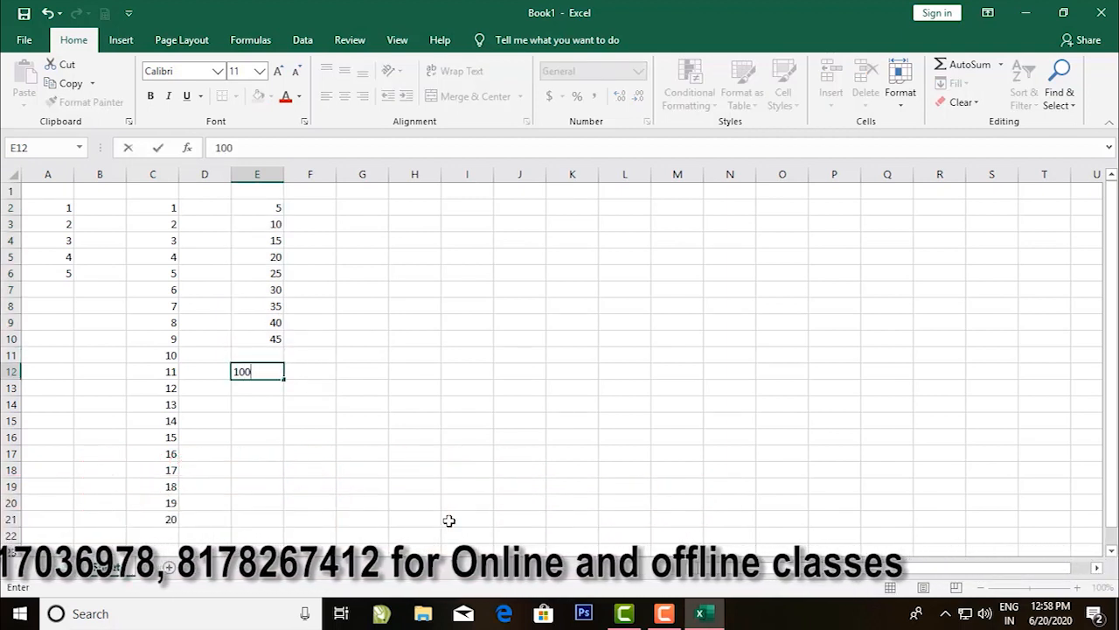
pyautogui.press('Return')
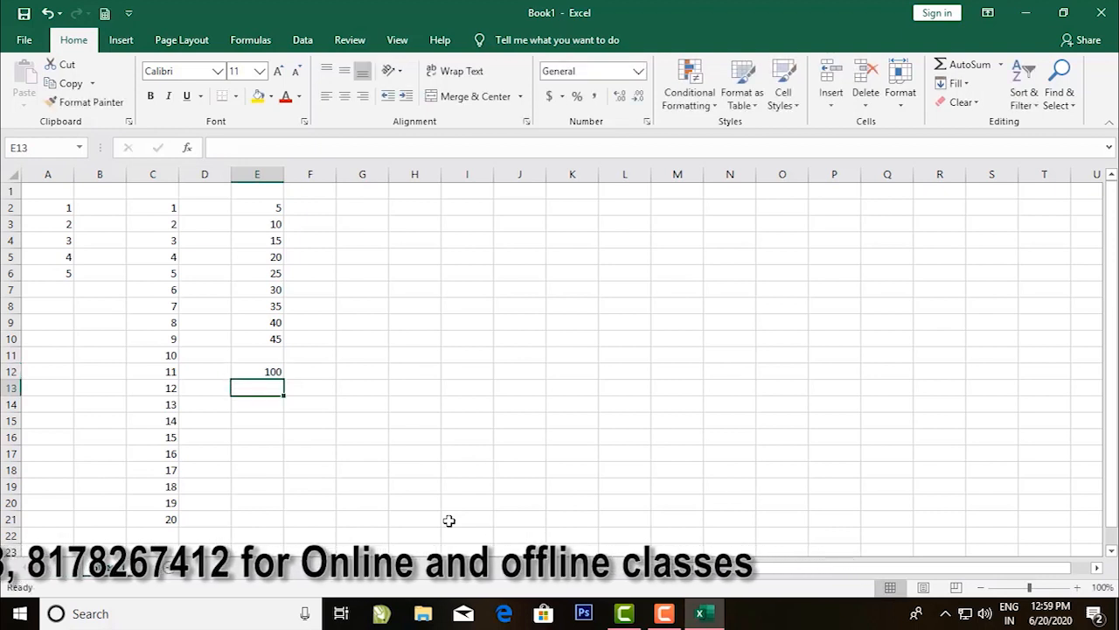
pyautogui.write('95')
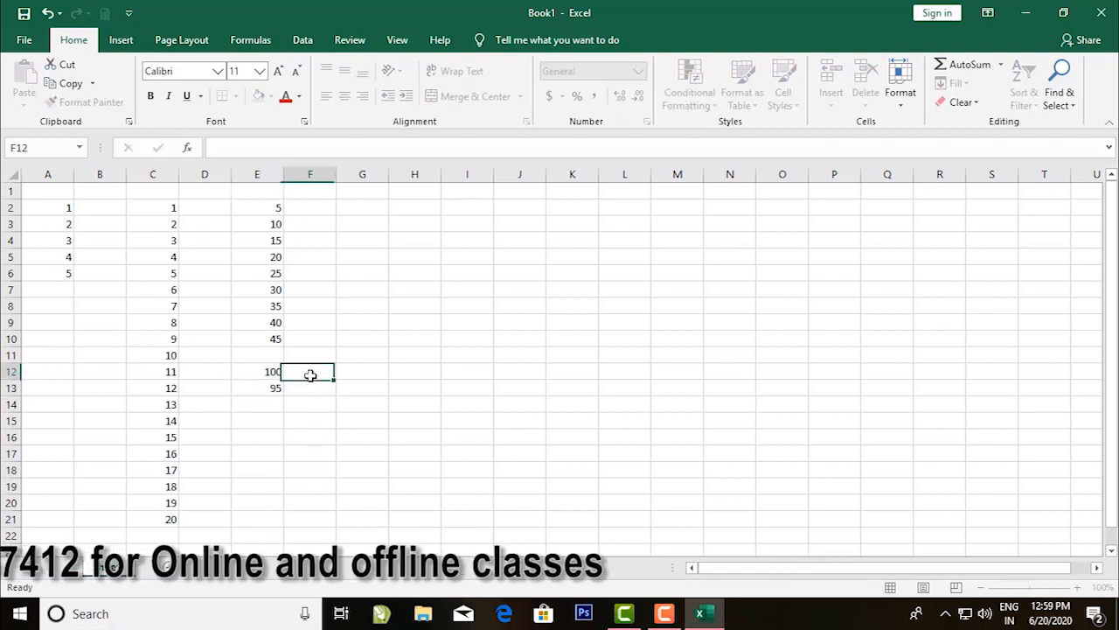
pyautogui.click(312, 375)
pyautogui.moveTo(262, 372); pyautogui.dragTo(271, 494)
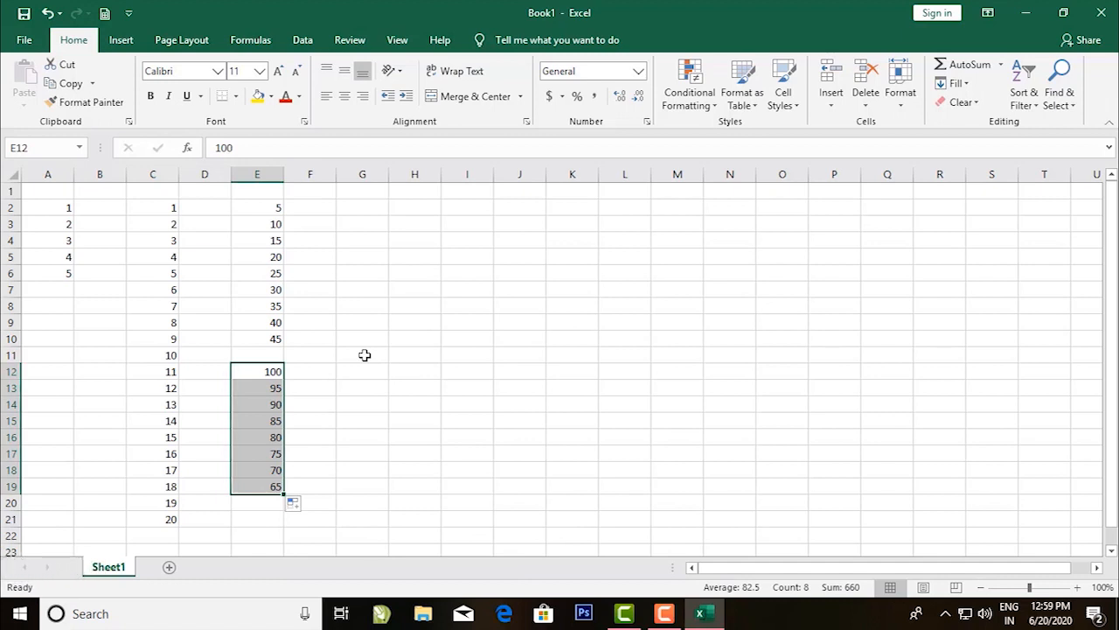
# Enter 110012 and 110013 in cells G2 and G3 and AutoFill the series down to G13, reaching 110023.
pyautogui.click(374, 209)
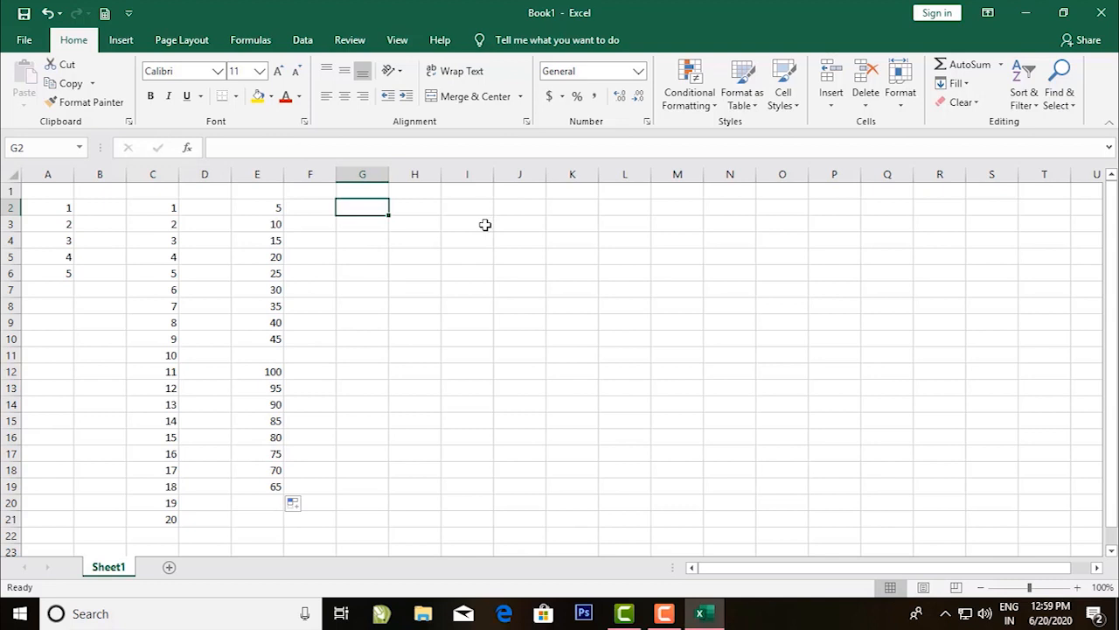
pyautogui.write('1')
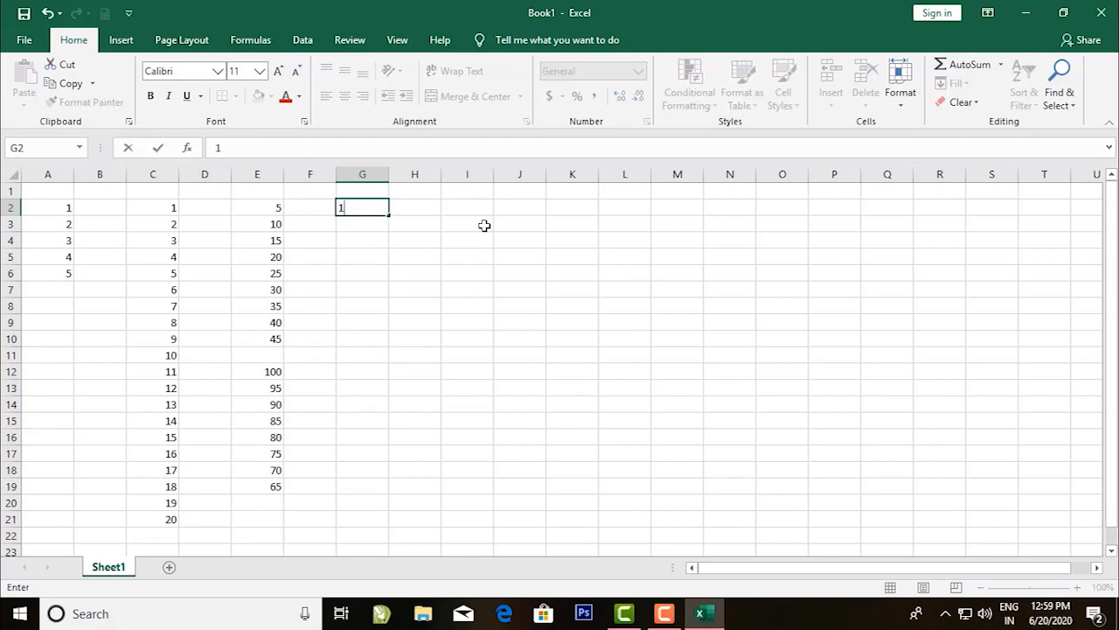
pyautogui.write('10012')
pyautogui.press('Return')
pyautogui.write('110013')
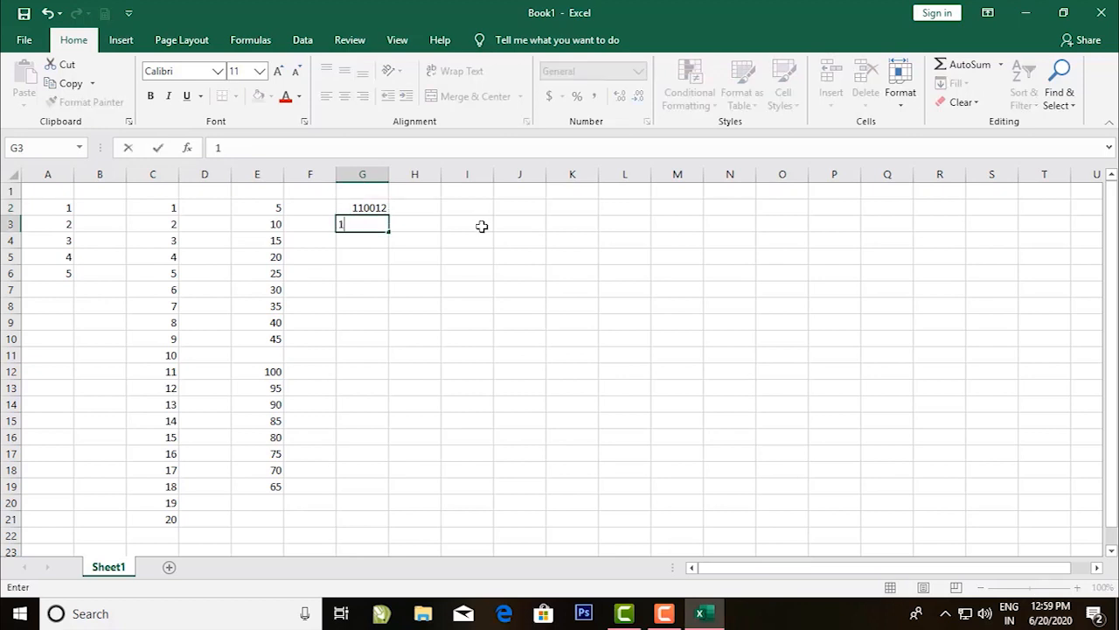
pyautogui.click(388, 270)
pyautogui.moveTo(374, 207); pyautogui.dragTo(391, 398)
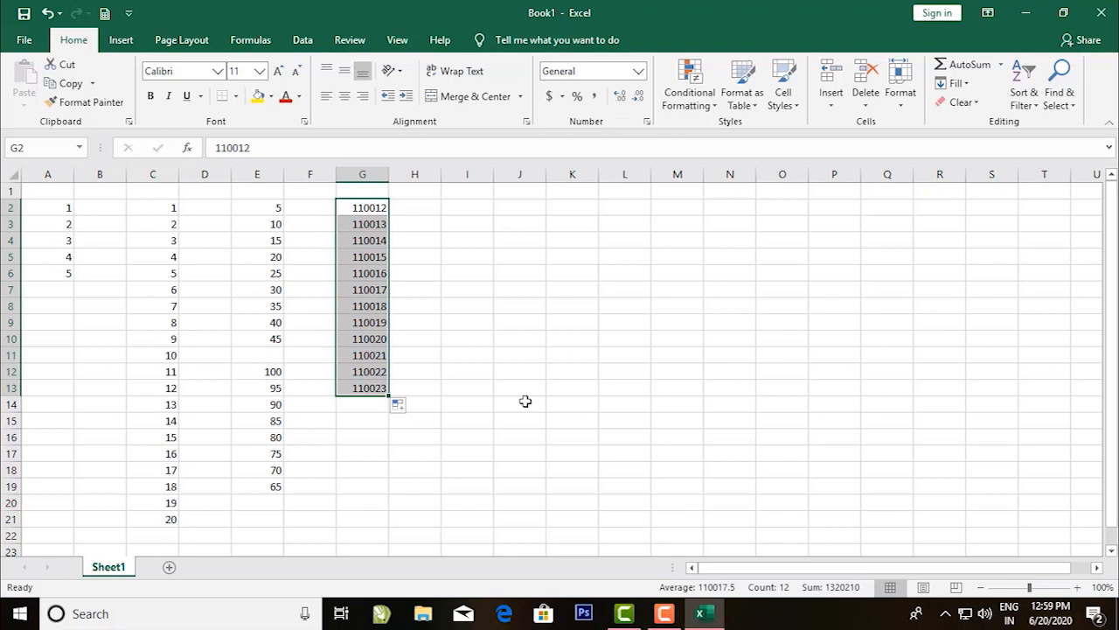
# Enter jan in cell I2 and AutoFill the month names down to I13, ending with dec.
pyautogui.click(535, 303)
pyautogui.click(464, 205)
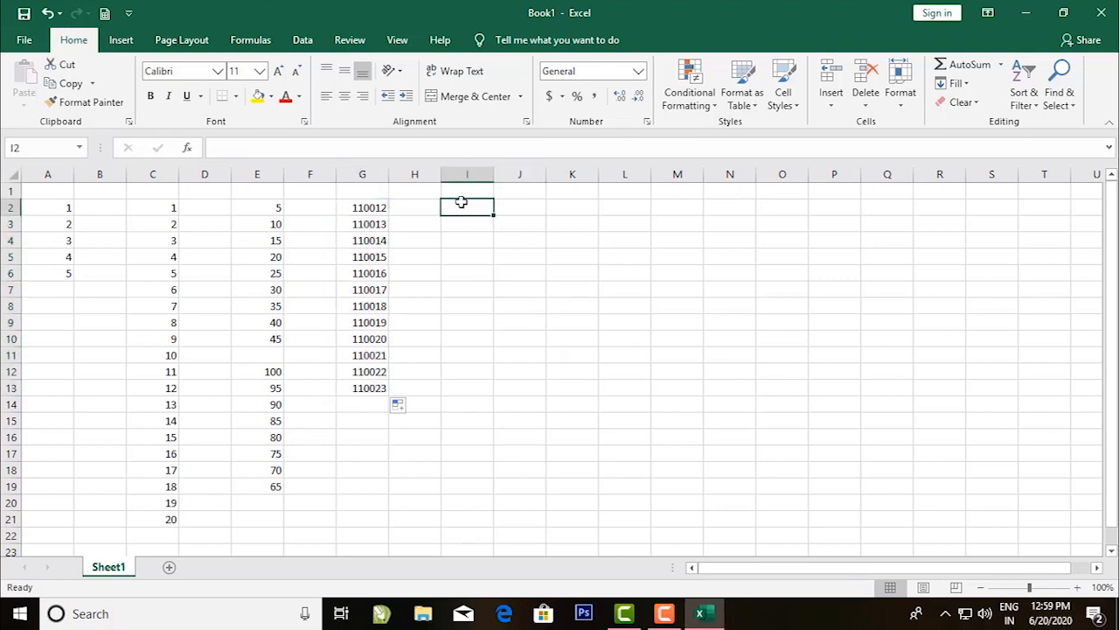
pyautogui.write('jan')
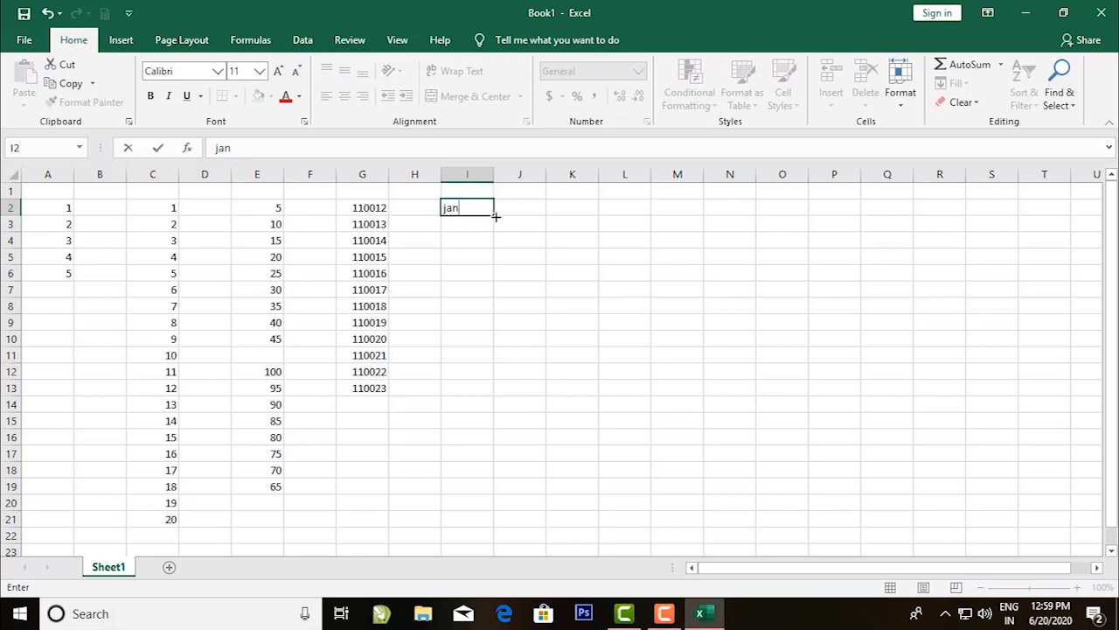
pyautogui.moveTo(495, 215); pyautogui.dragTo(479, 401)
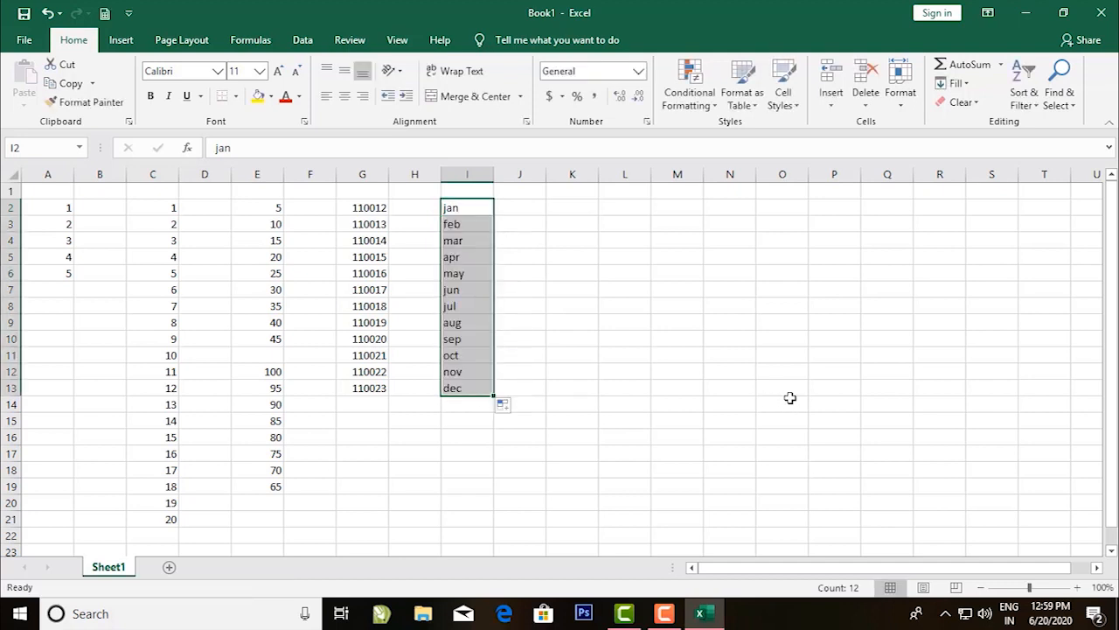
# AutoFill the month names from jan in cell I2 across row 2 to Q2, ending with sep.
pyautogui.click(538, 272)
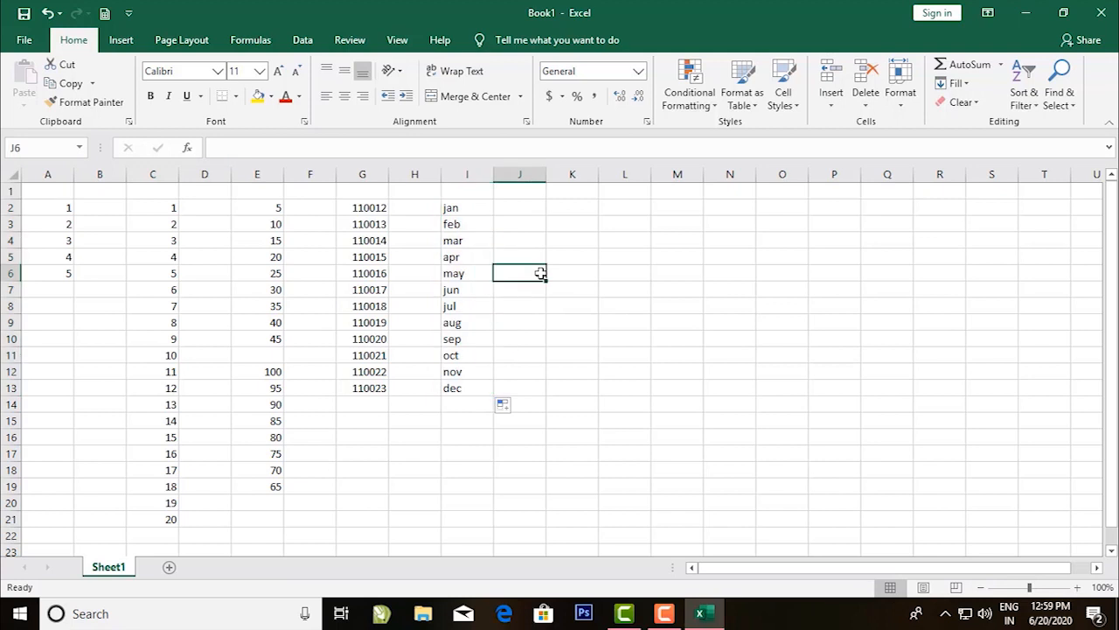
pyautogui.click(463, 272)
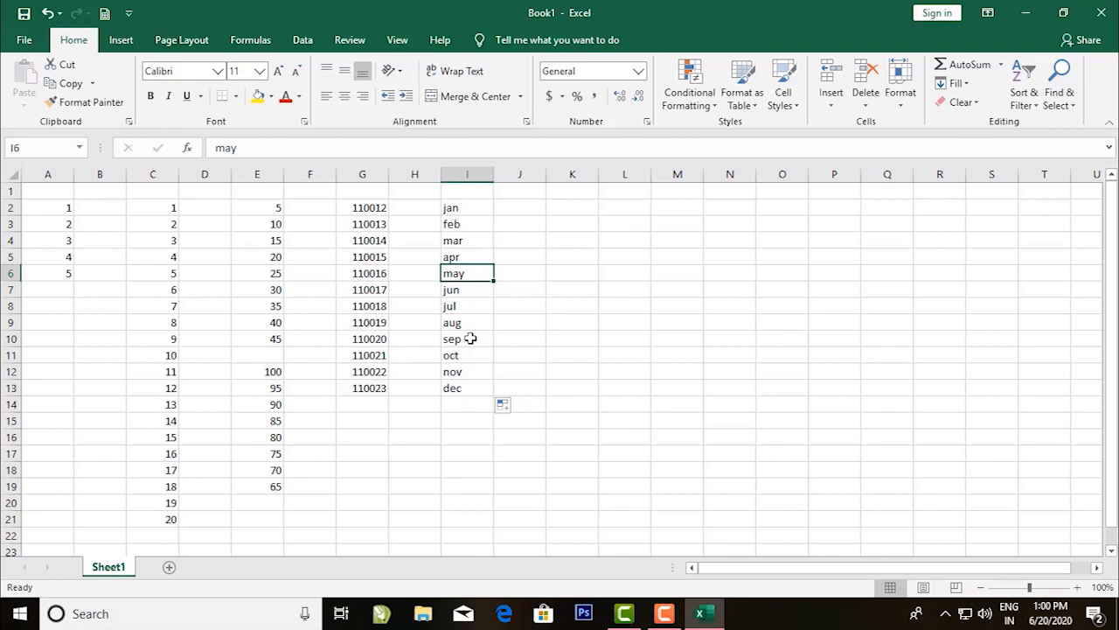
pyautogui.click(463, 206)
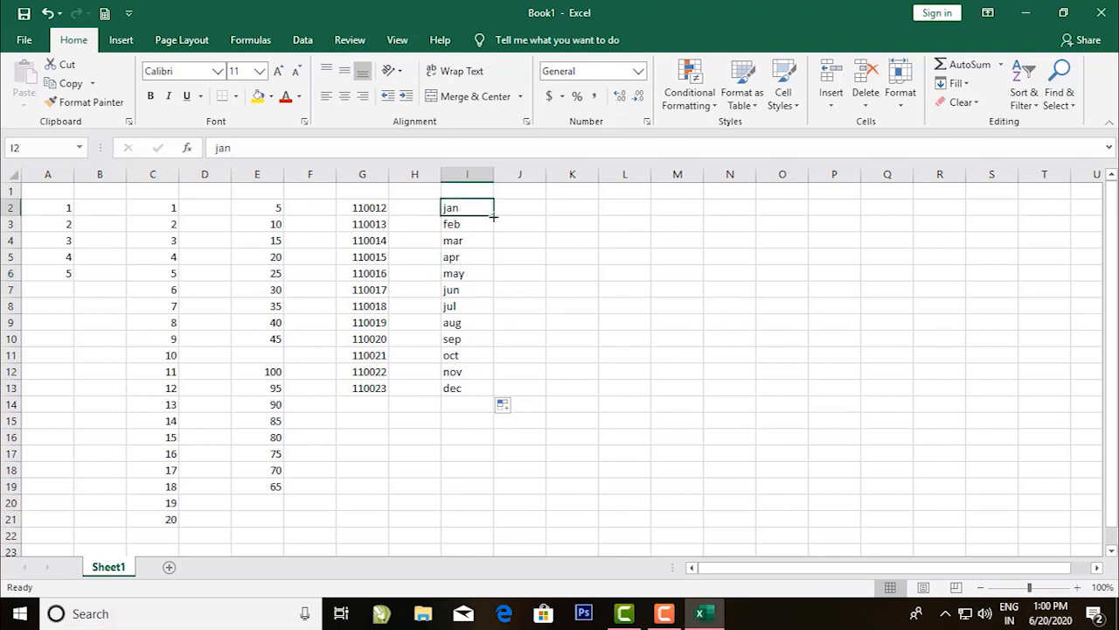
pyautogui.moveTo(494, 216); pyautogui.dragTo(911, 215)
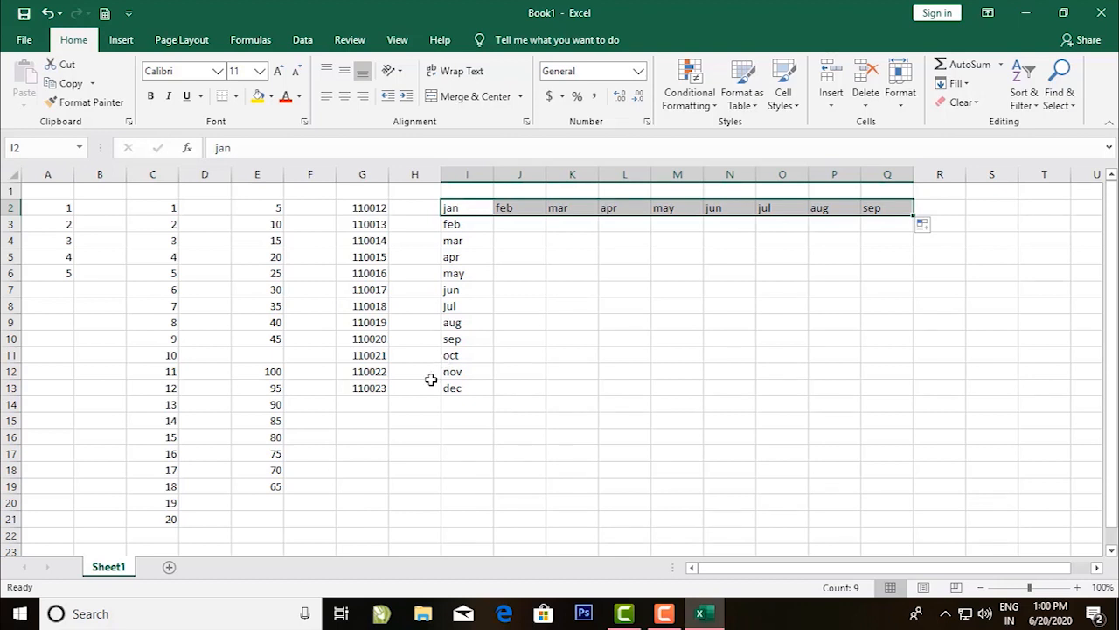
# Enter sunday in cell I15 and AutoFill the weekday names down to I22 and across row 15 to R15.
pyautogui.click(455, 419)
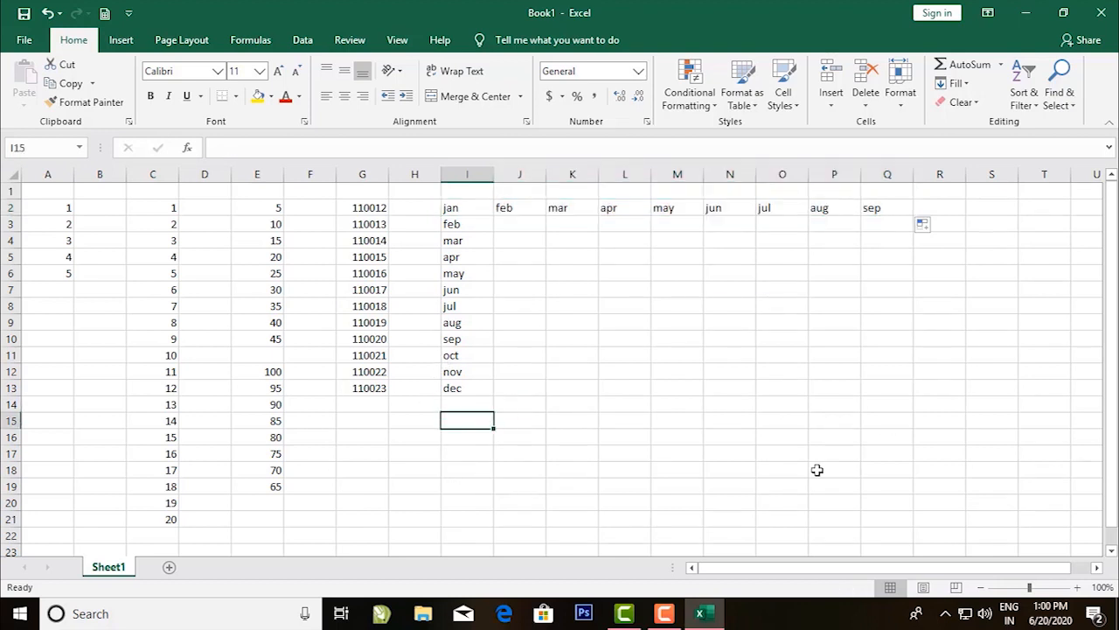
pyautogui.write('sunday')
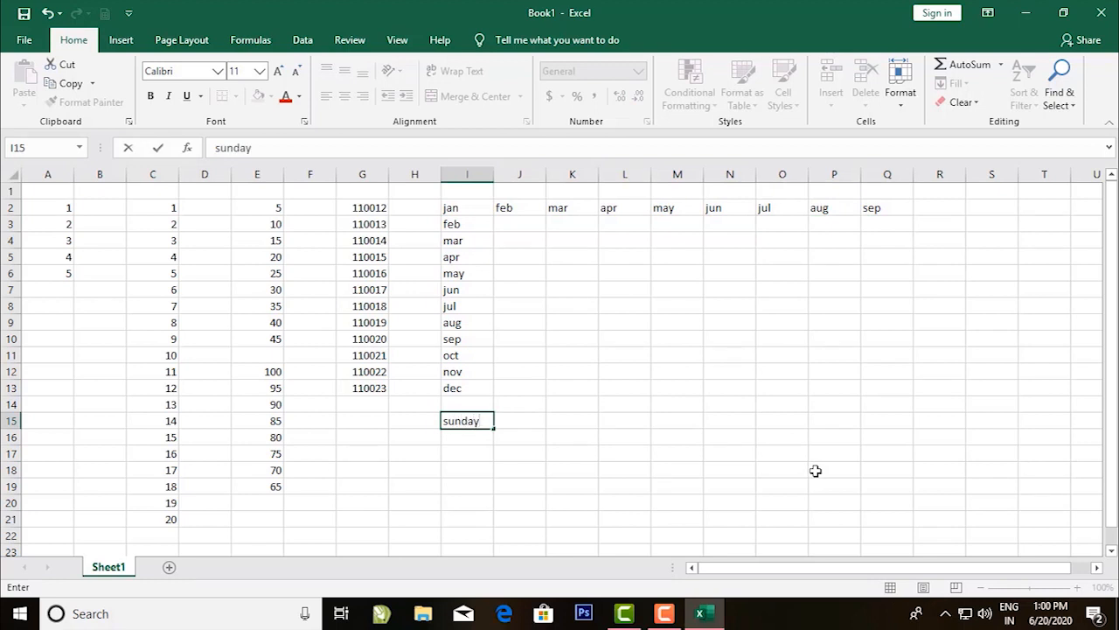
pyautogui.moveTo(494, 429); pyautogui.dragTo(486, 532)
pyautogui.click(483, 420)
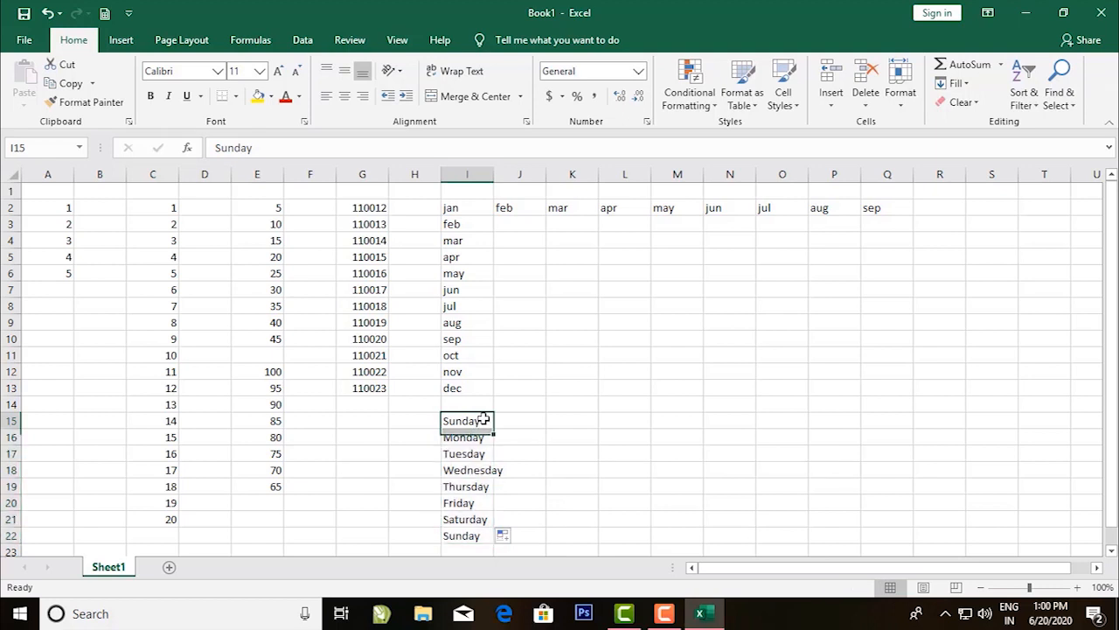
pyautogui.moveTo(494, 429); pyautogui.dragTo(953, 423)
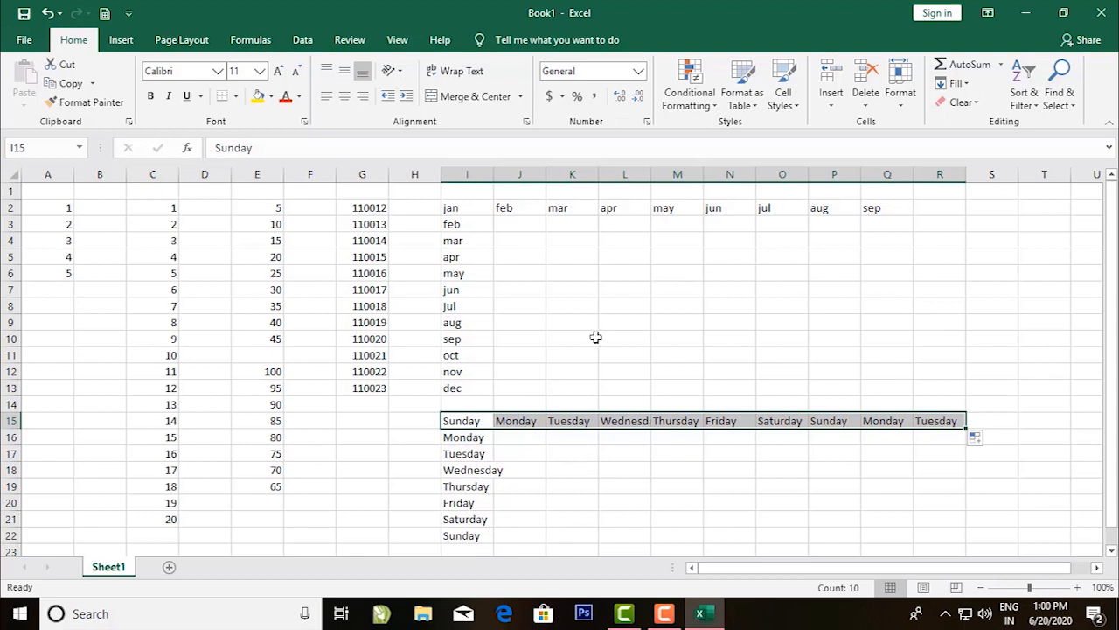
pyautogui.moveTo(49, 192)
pyautogui.mouseDown()
pyautogui.moveTo(114, 271)
pyautogui.moveTo(740, 538)
pyautogui.moveTo(960, 561)
pyautogui.moveTo(945, 455)
pyautogui.mouseUp()
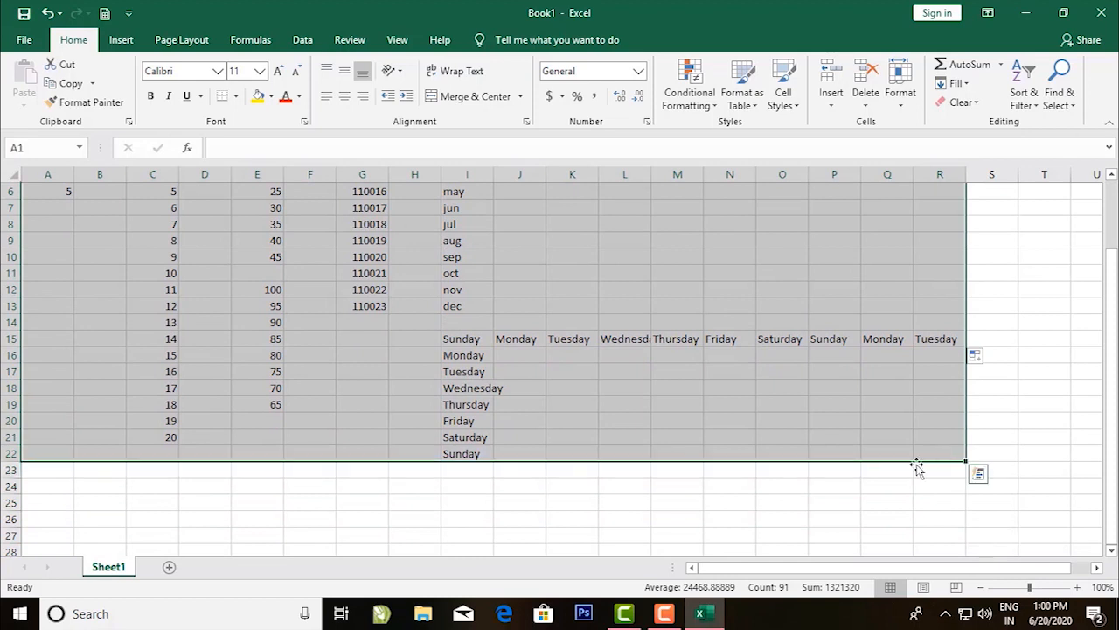
pyautogui.scroll(2, 565, 457)
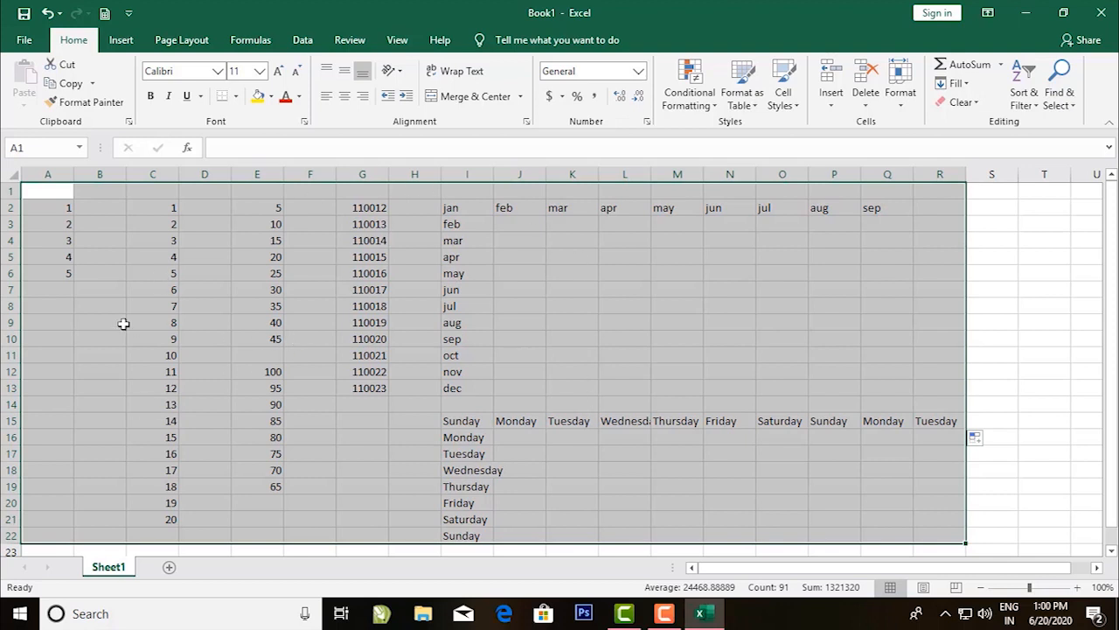
pyautogui.click(35, 190)
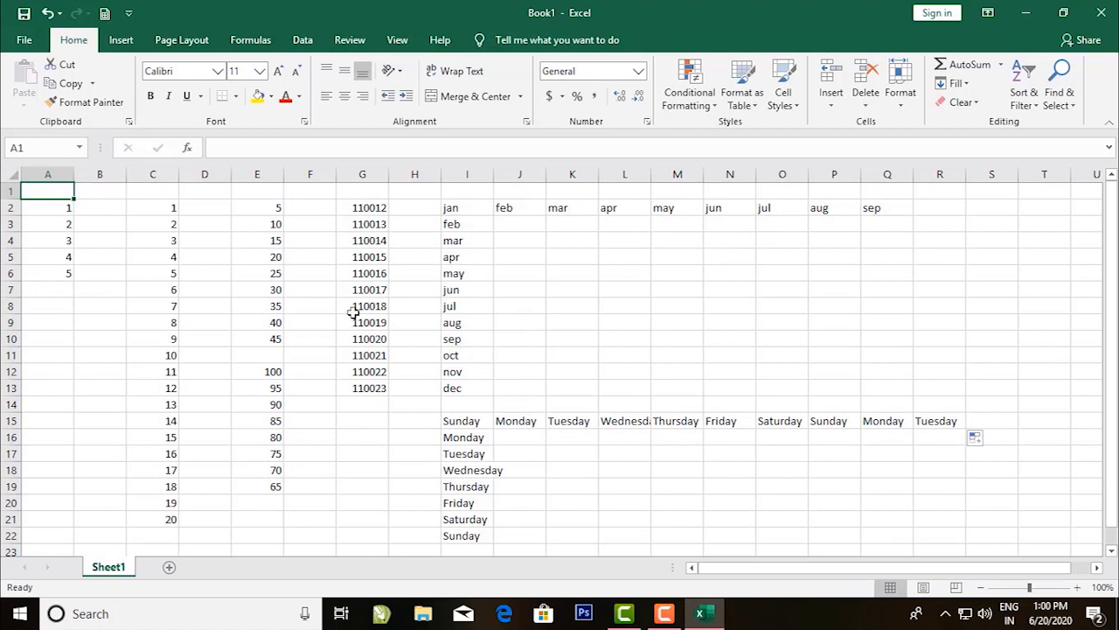
pyautogui.scroll(-7, 351, 319)
pyautogui.scroll(7, 349, 329)
pyautogui.click(608, 292)
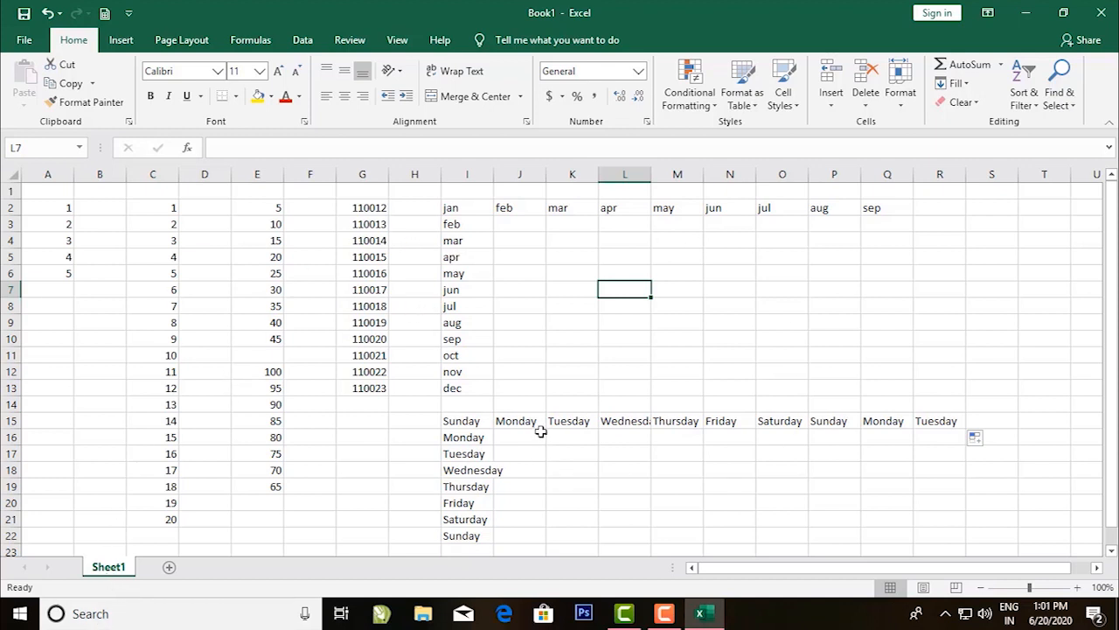
# Add two new worksheets to the workbook and place Sheet2 directly after Sheet1, before Sheet3.
pyautogui.click(169, 568)
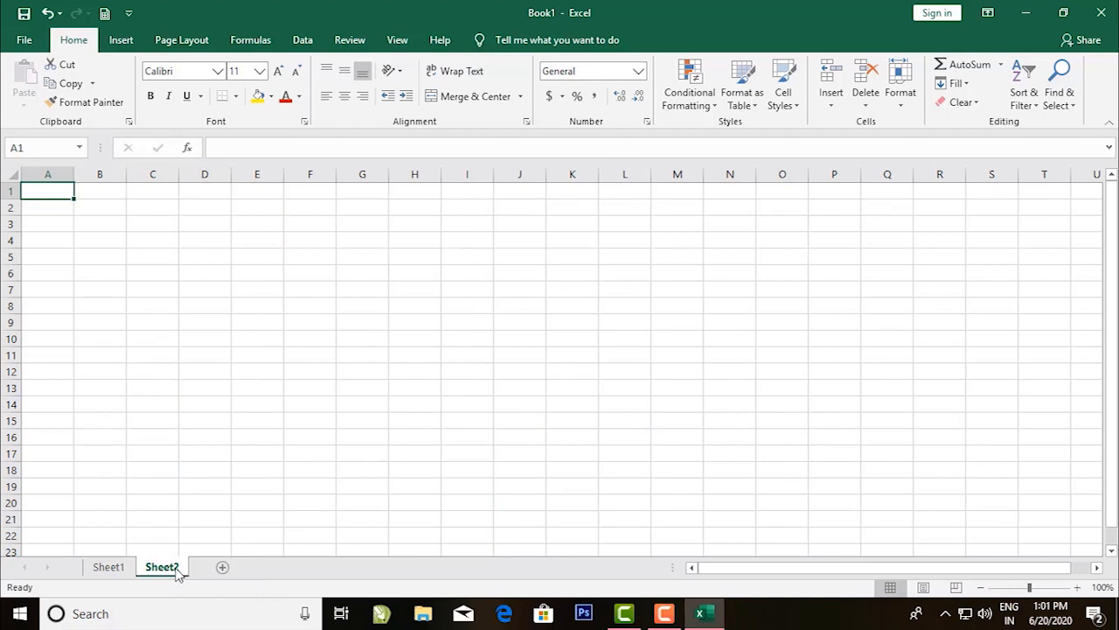
pyautogui.hotkey('shift', 'F11')
pyautogui.moveTo(210, 569)
pyautogui.mouseDown()
pyautogui.moveTo(122, 580)
pyautogui.moveTo(146, 571)
pyautogui.mouseUp()
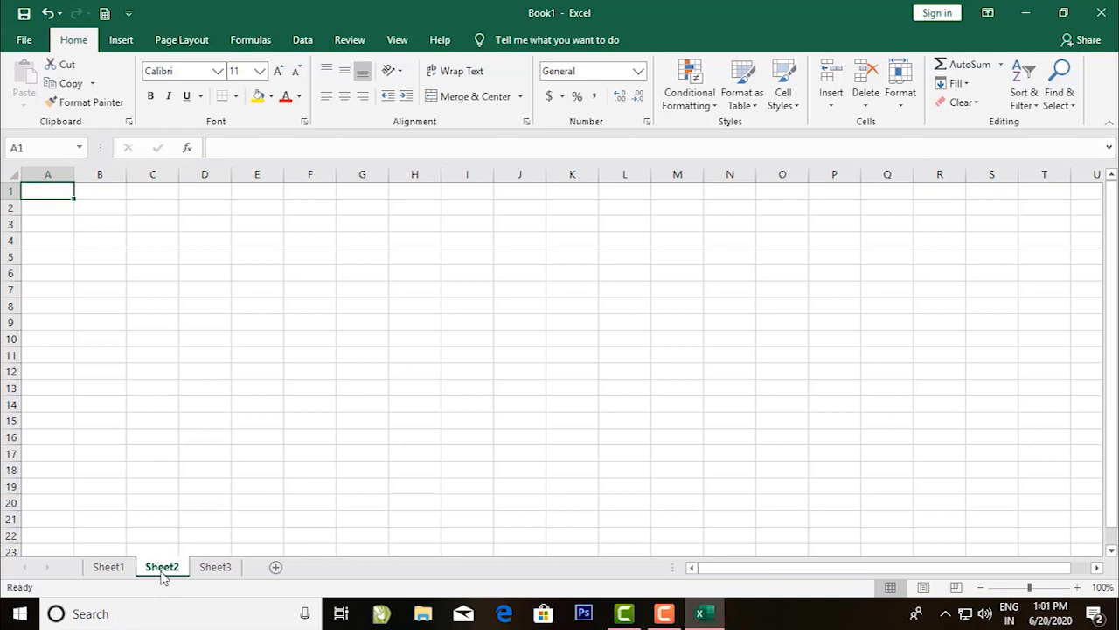
# Rename the worksheet Sheet2 as student record.
pyautogui.rightClick(162, 568)
pyautogui.click(212, 419)
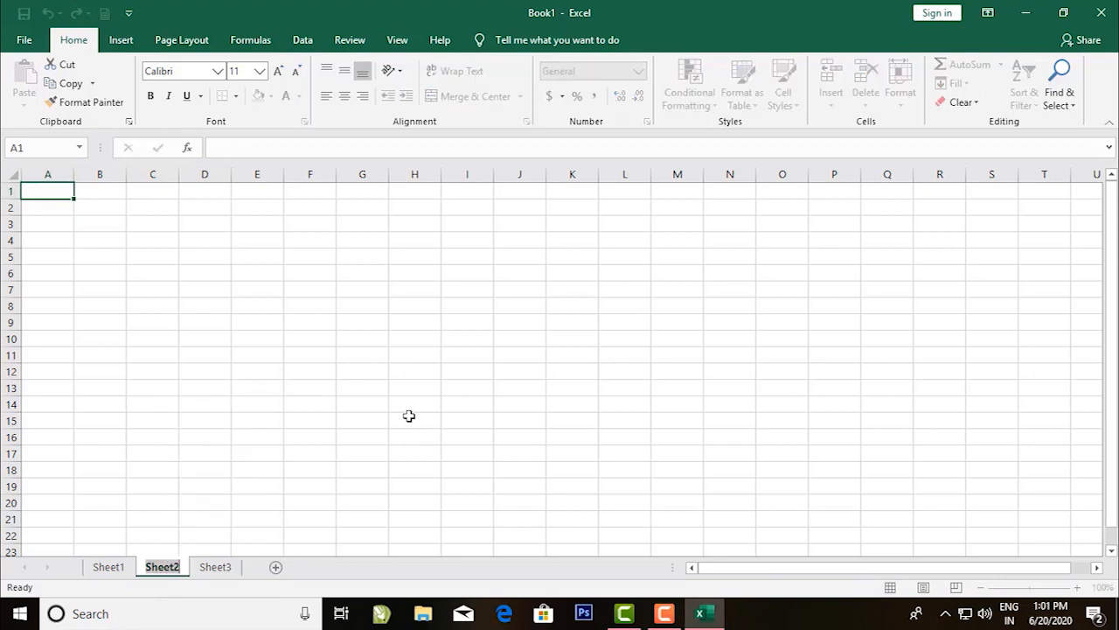
pyautogui.write('s')
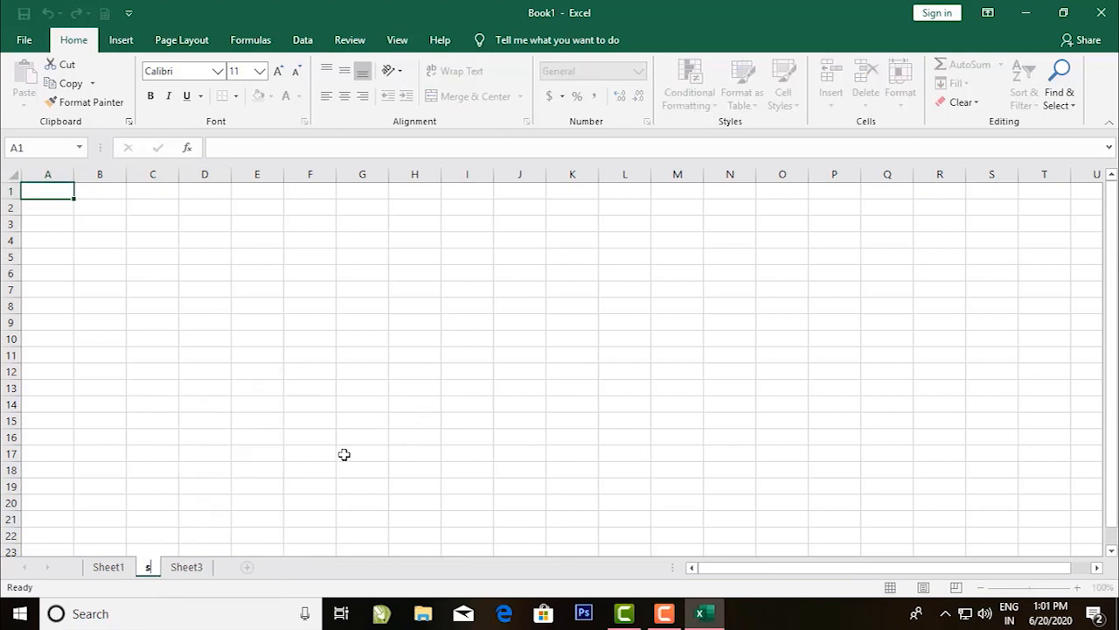
pyautogui.write('tudent')
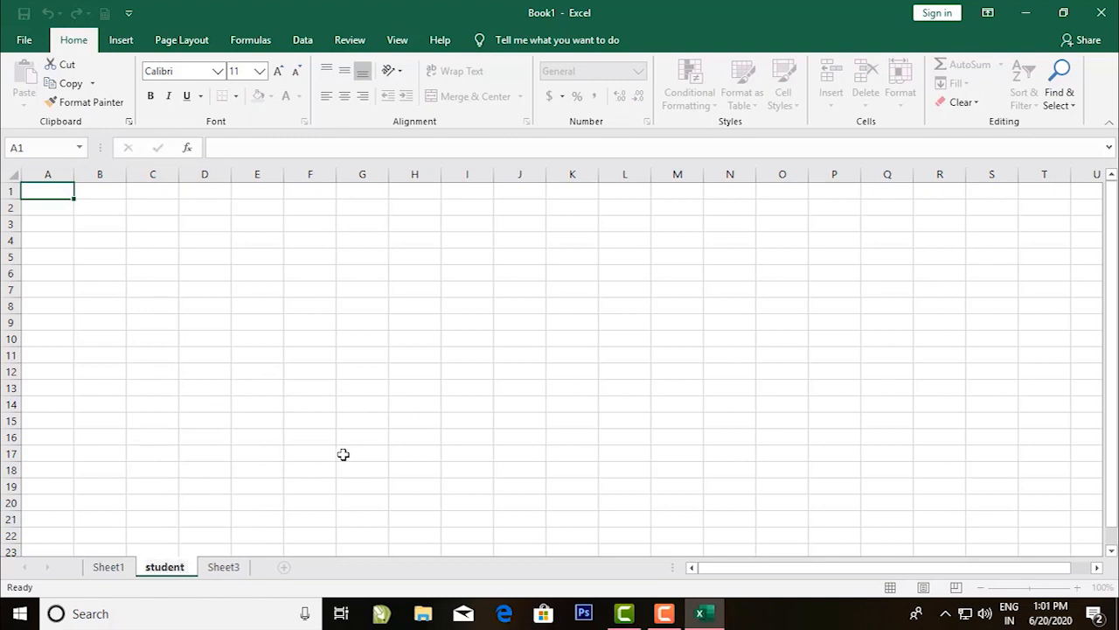
pyautogui.write(' record')
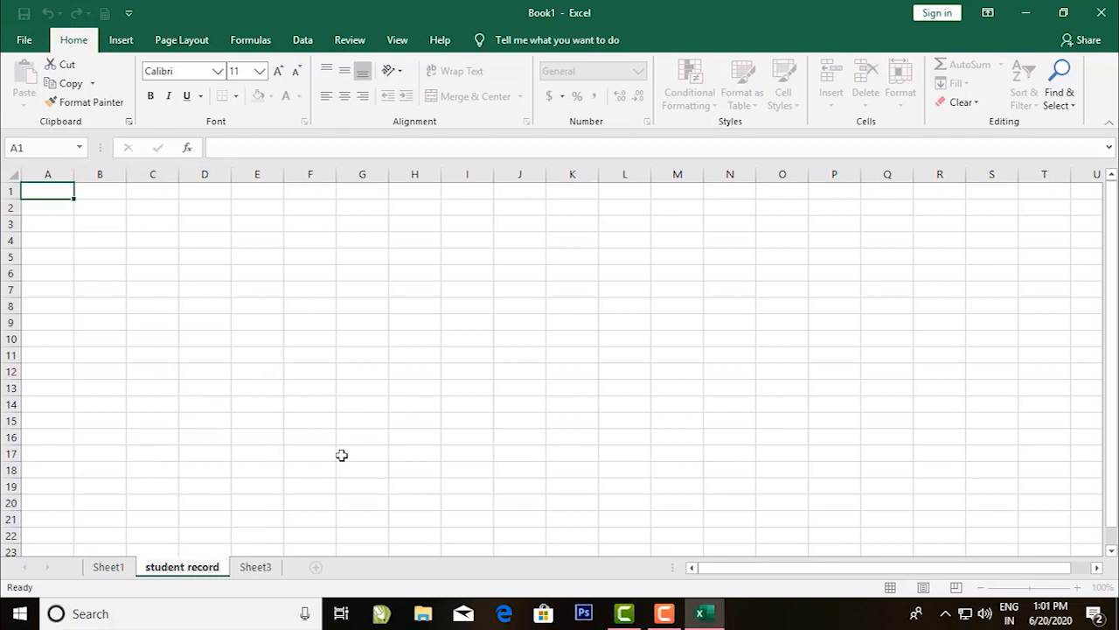
pyautogui.click(287, 419)
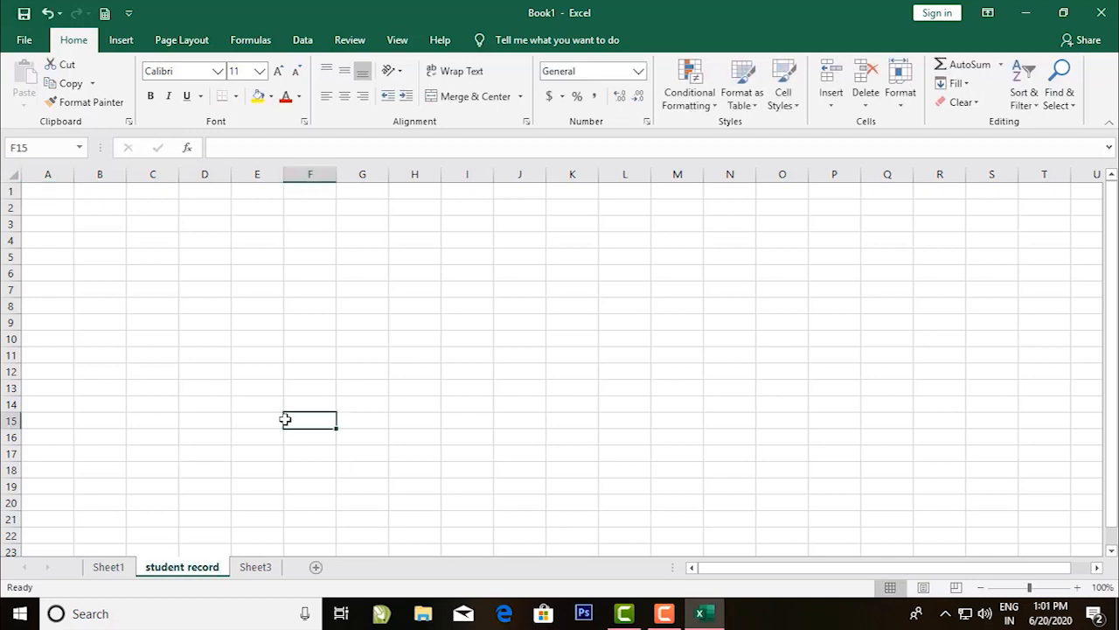